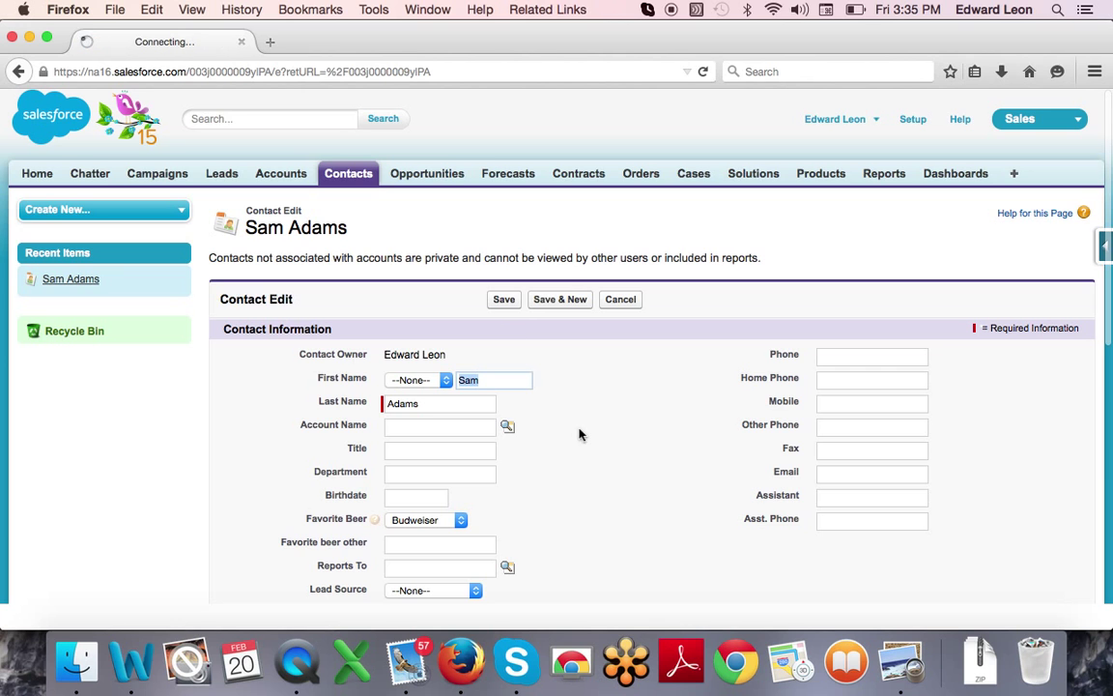
# Set the contact's Favorite Beer to Other, leave Favorite beer other blank, and save the contact
pyautogui.scroll(-2, 580, 435)
pyautogui.click(454, 469)
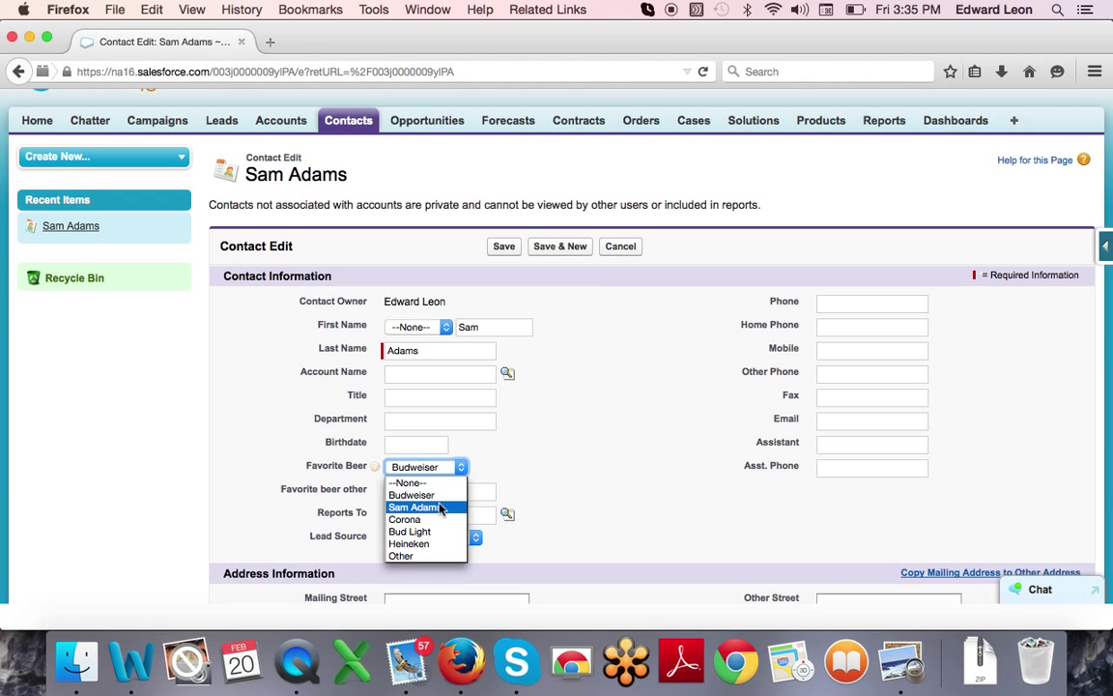
pyautogui.click(422, 559)
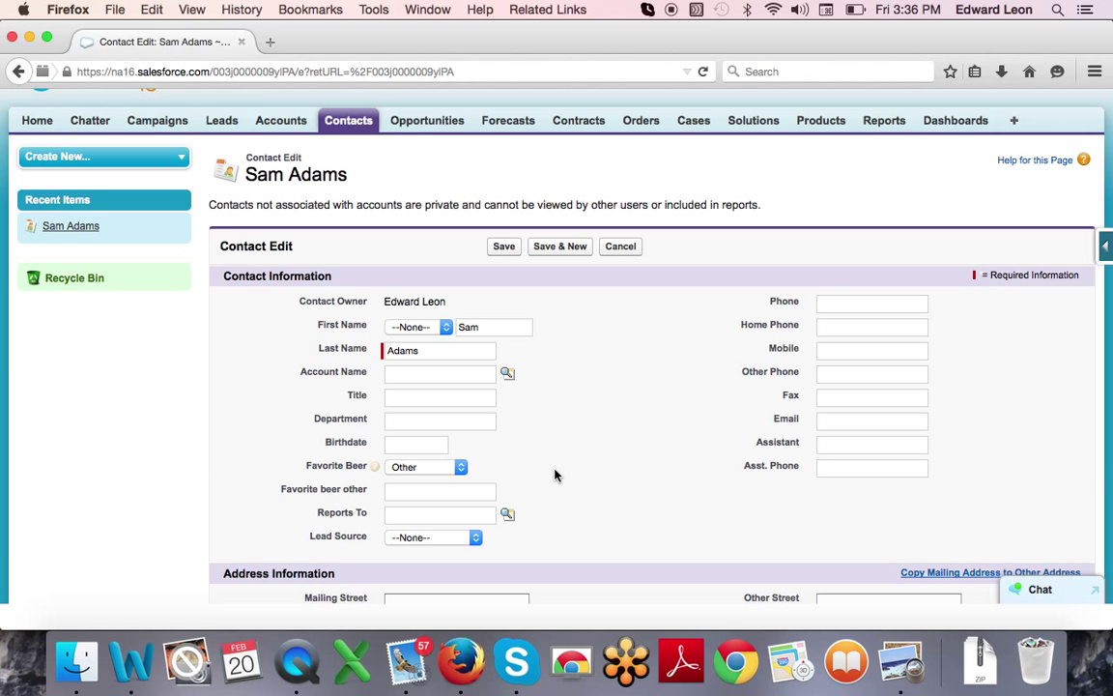
pyautogui.scroll(-2, 556, 473)
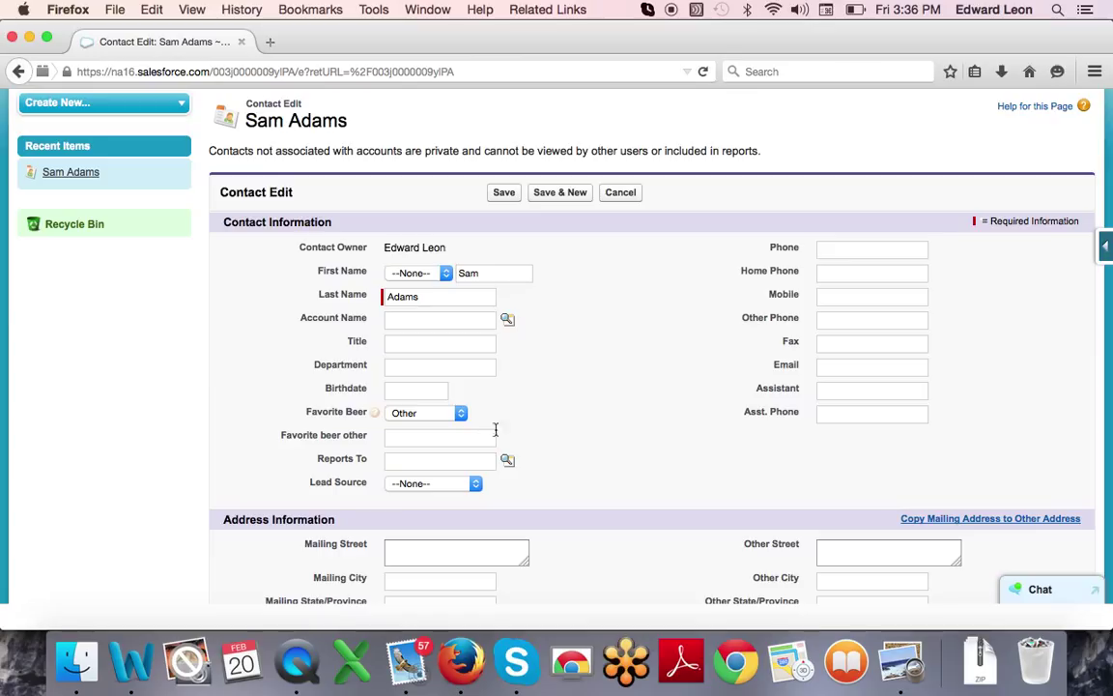
pyautogui.click(428, 438)
pyautogui.click(503, 194)
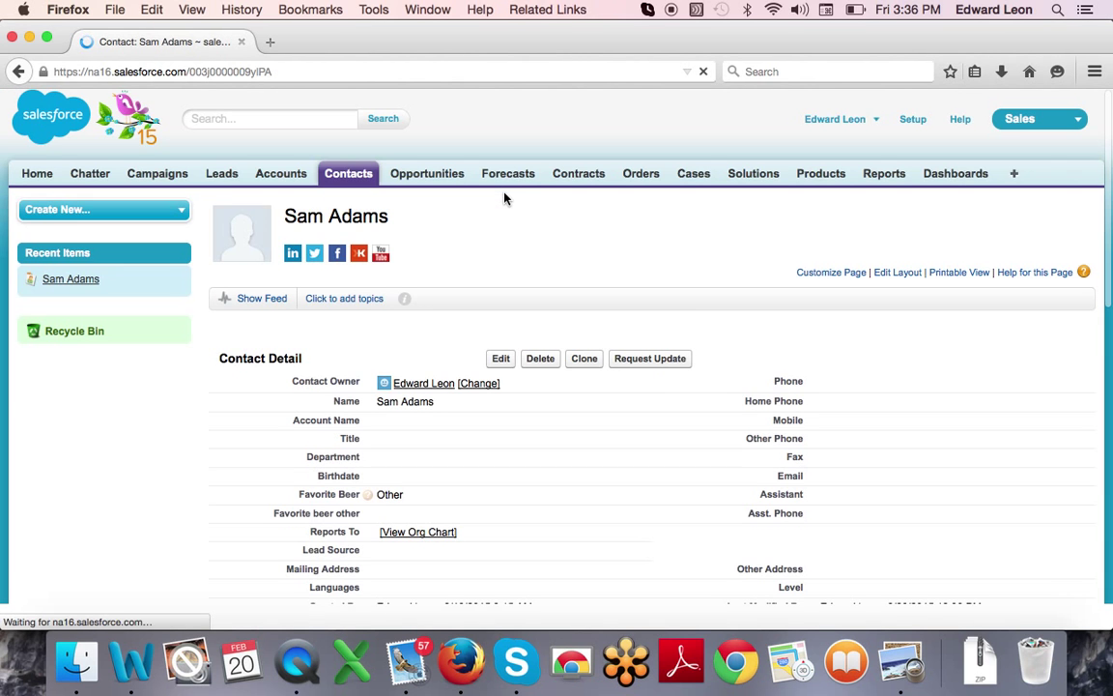
# Reopen the contact for editing and set Favorite Beer to Sam Adams, leaving Favorite beer other blank
pyautogui.click(503, 360)
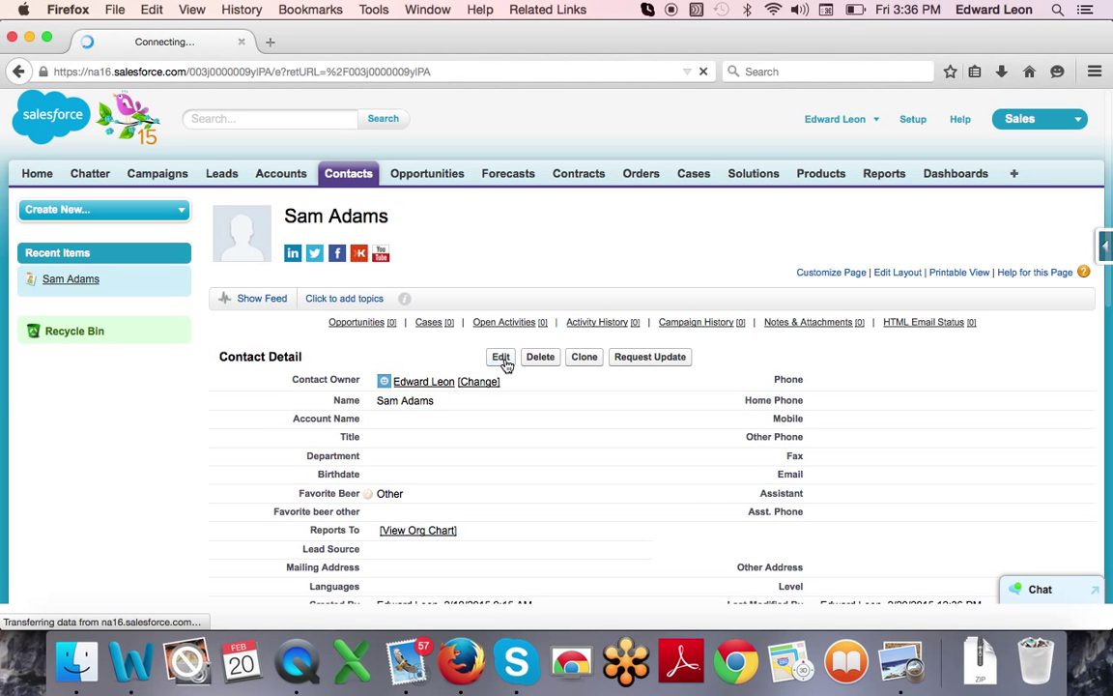
pyautogui.scroll(-5, 504, 364)
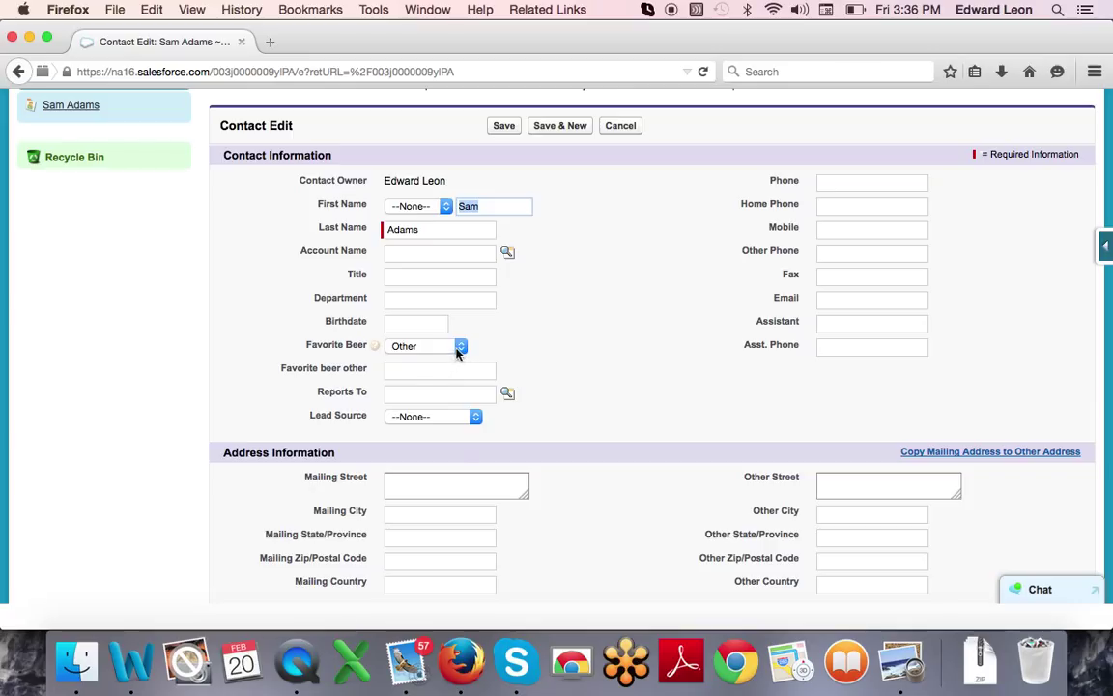
pyautogui.click(457, 345)
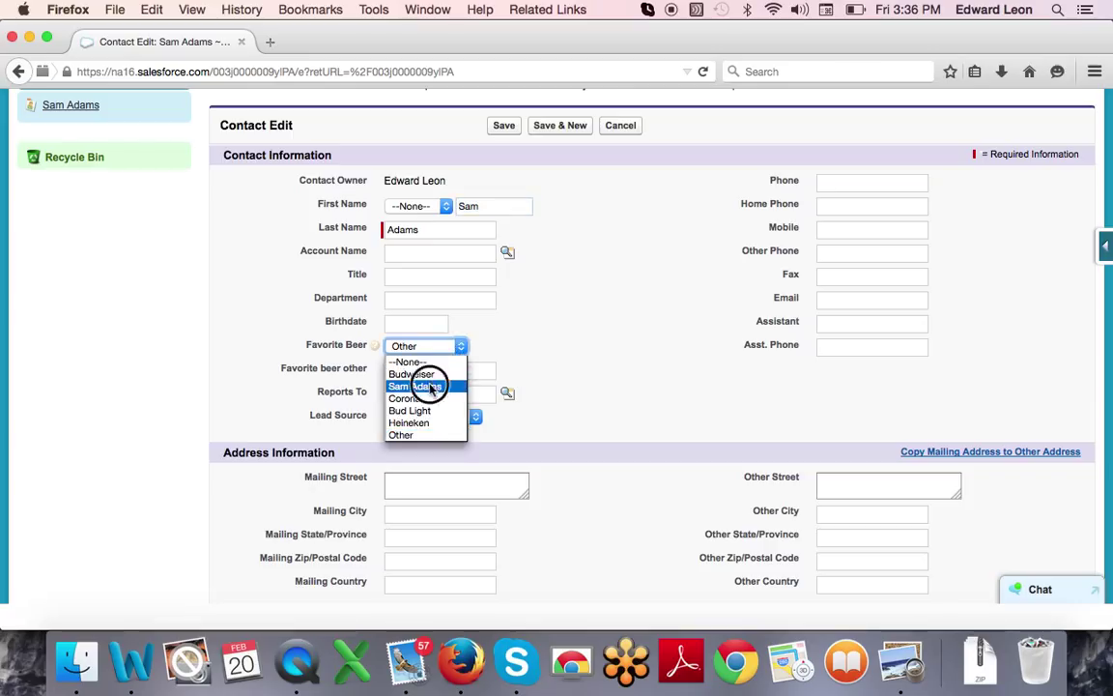
pyautogui.click(427, 386)
pyautogui.click(475, 373)
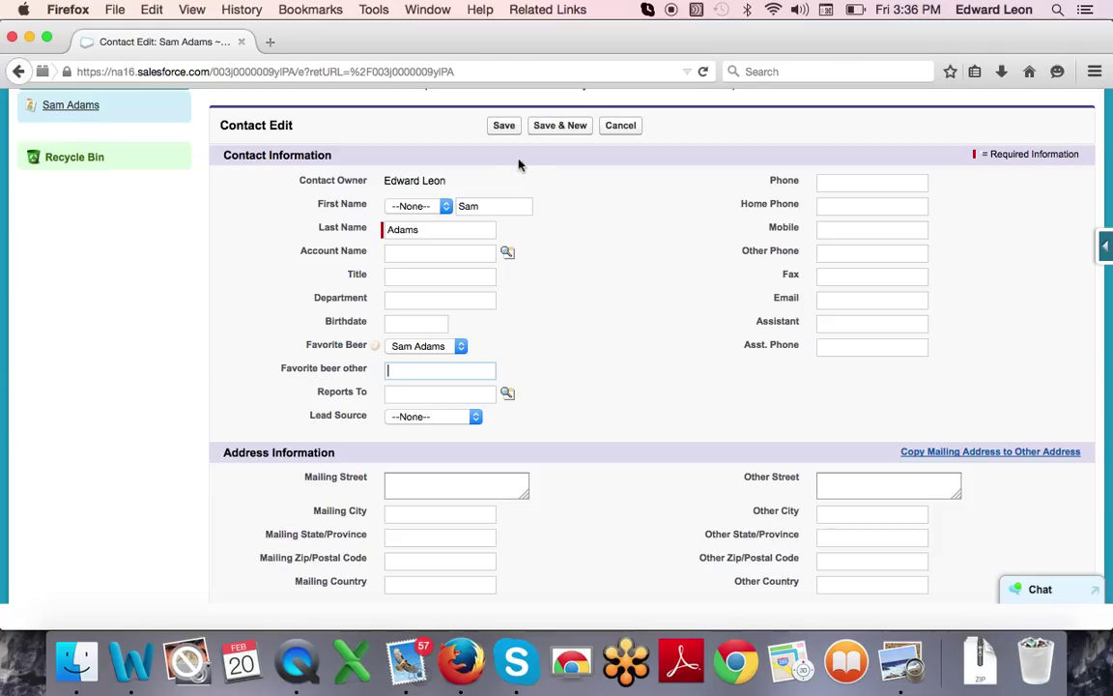
pyautogui.click(507, 129)
# Change Favorite Beer back to Other, save the contact, and review its details
pyautogui.click(425, 346)
pyautogui.click(406, 430)
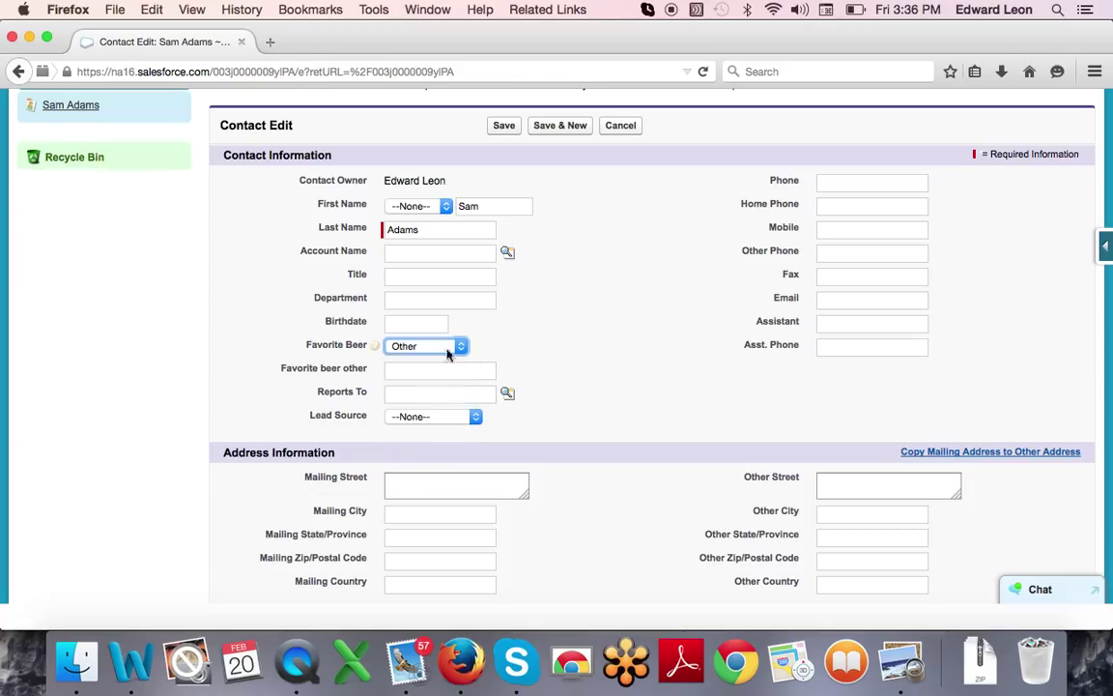
pyautogui.click(504, 129)
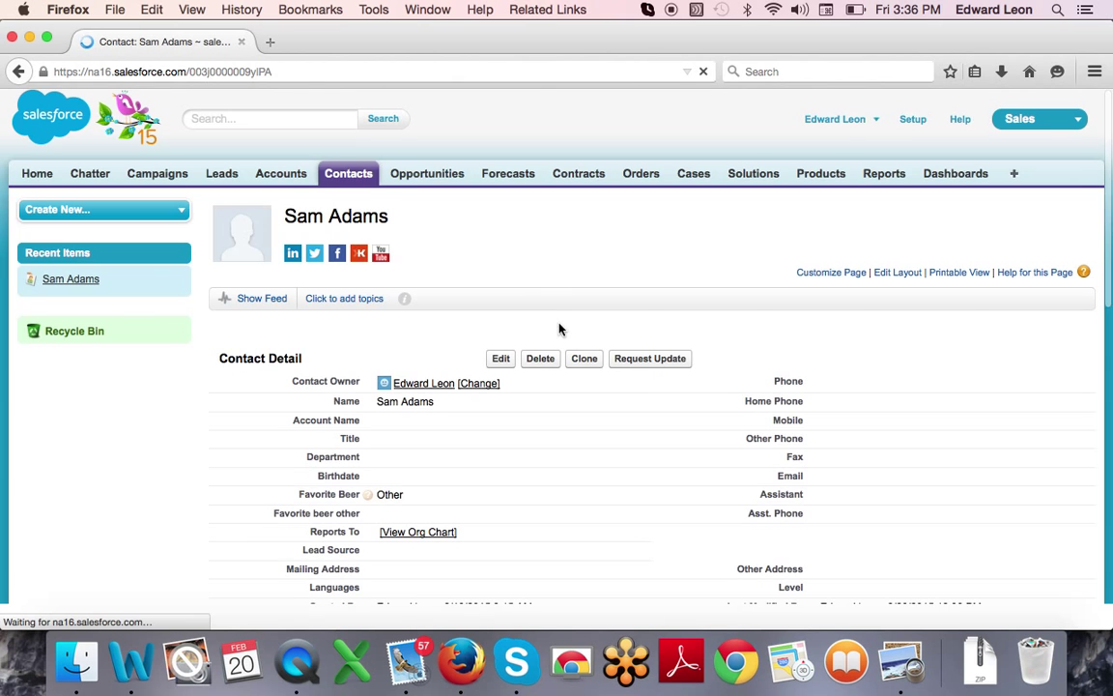
pyautogui.scroll(-3, 559, 330)
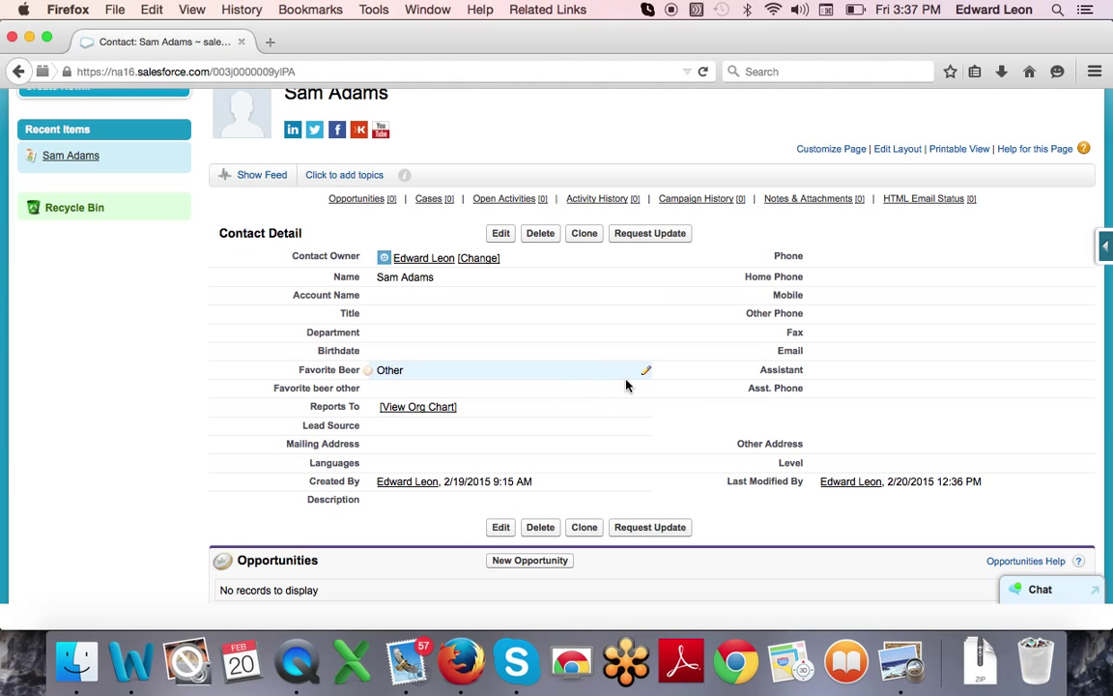
pyautogui.scroll(3, 626, 382)
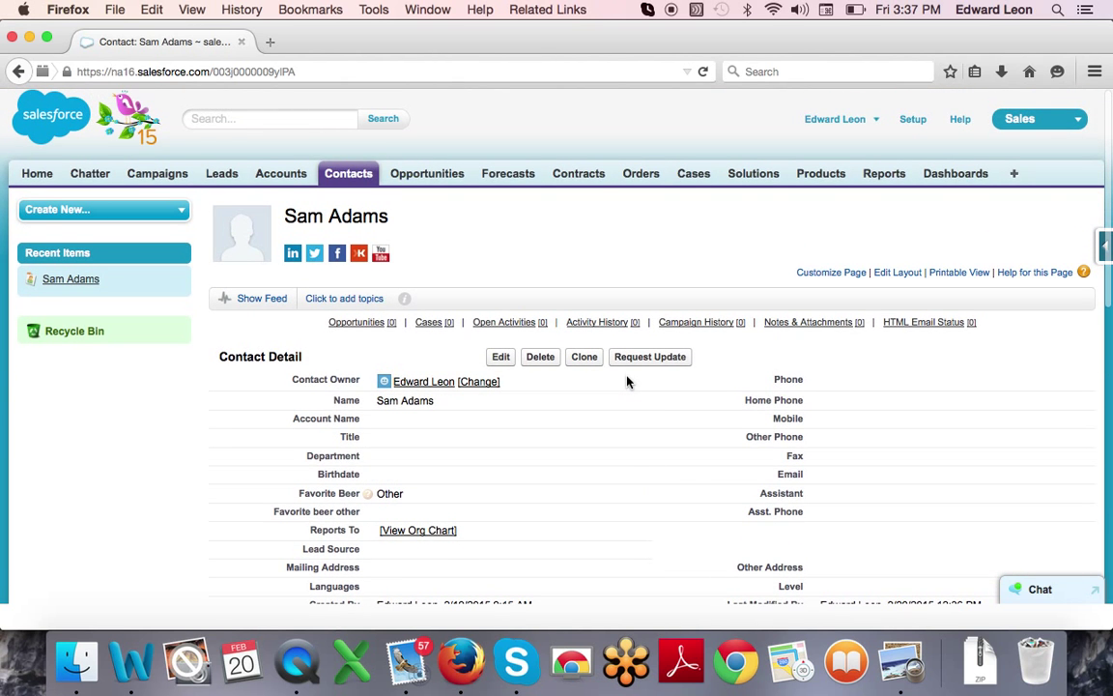
# Go to the Contacts validation rules in Setup and start a new rule
pyautogui.click(912, 120)
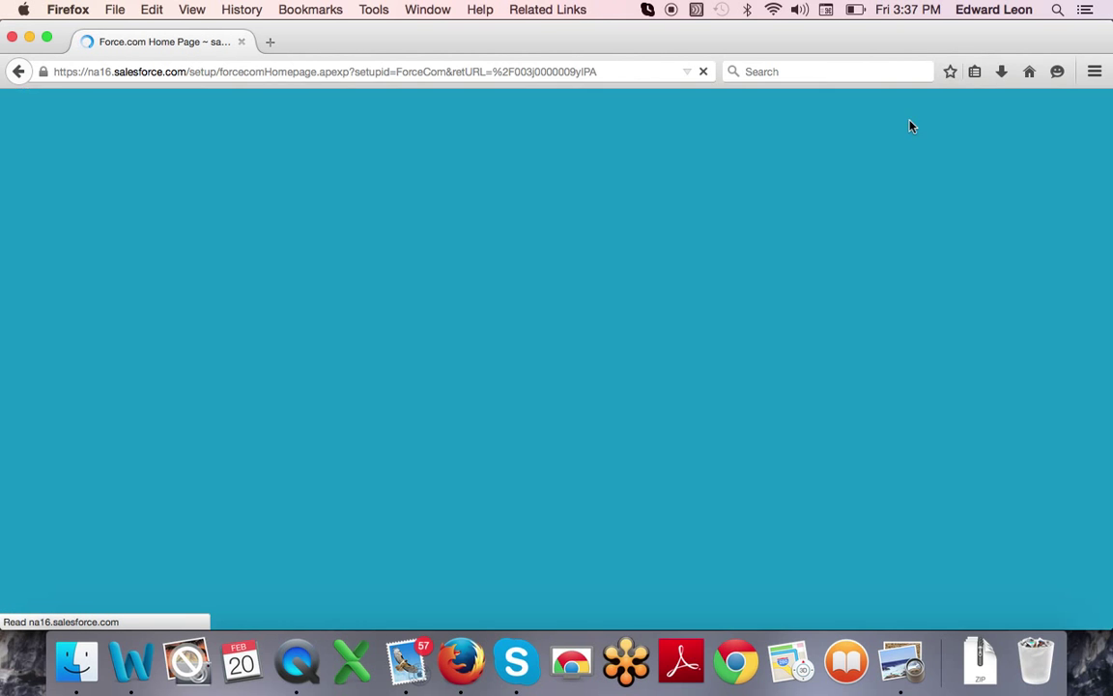
pyautogui.scroll(-3, 179, 416)
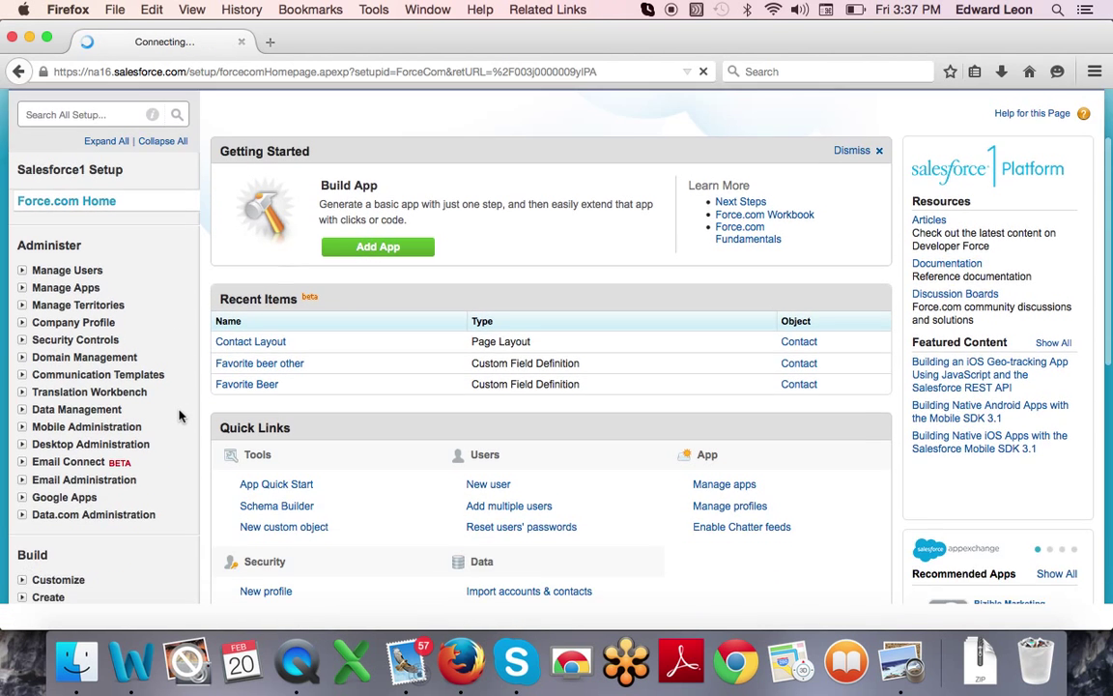
pyautogui.scroll(-5, 179, 416)
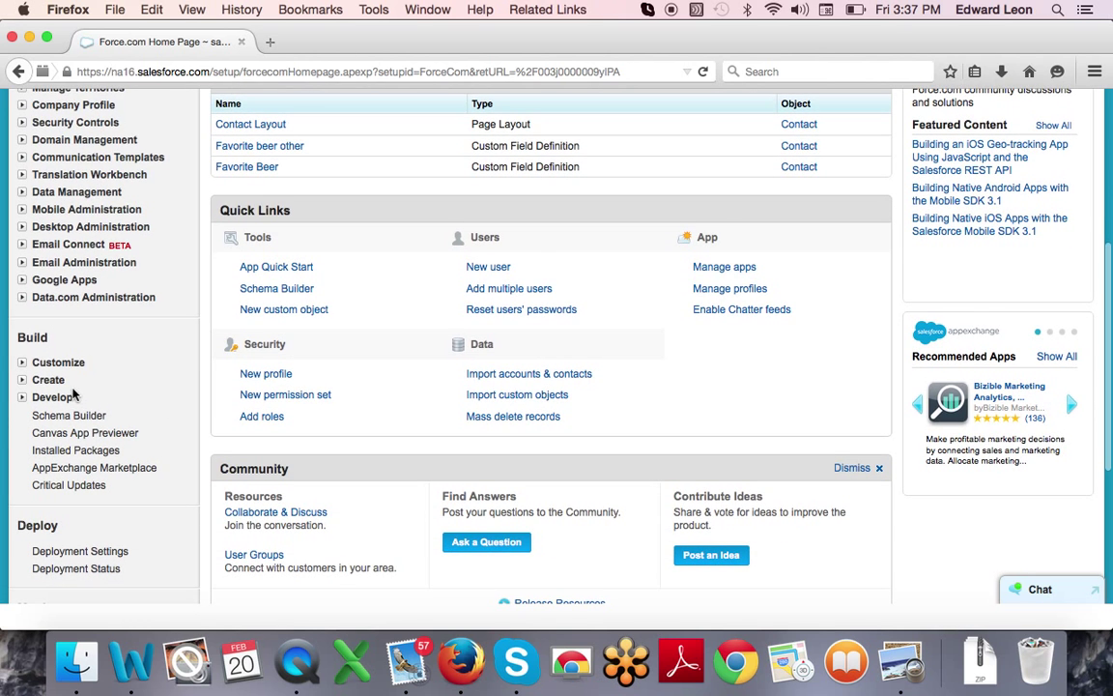
pyautogui.click(21, 361)
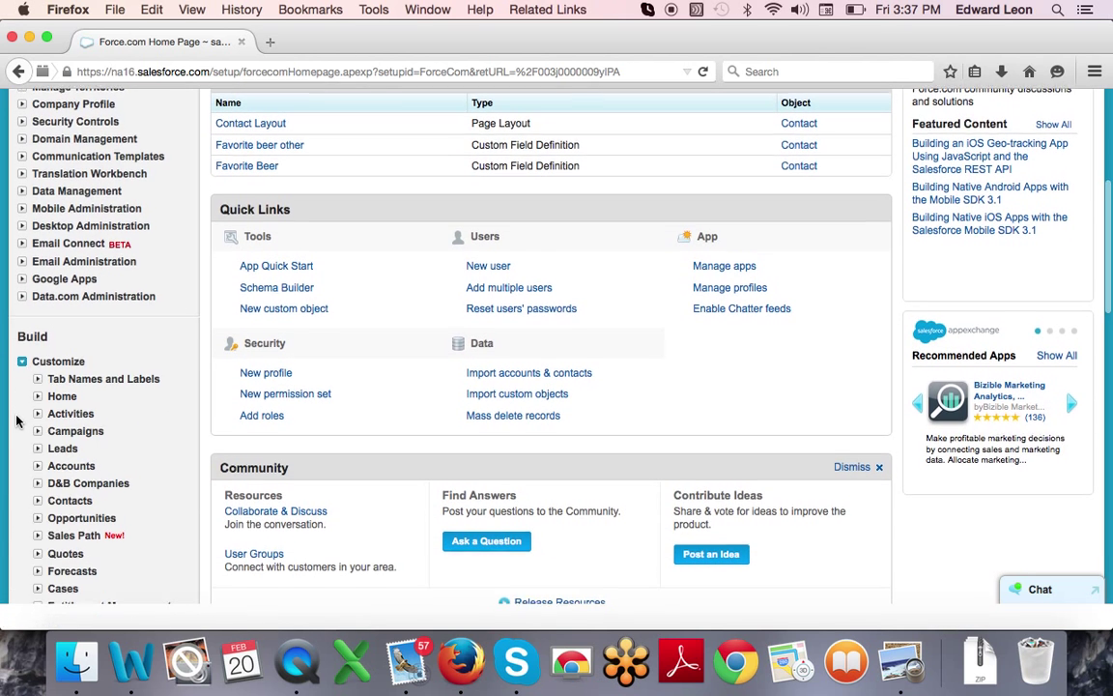
pyautogui.scroll(-2, 16, 418)
pyautogui.click(37, 419)
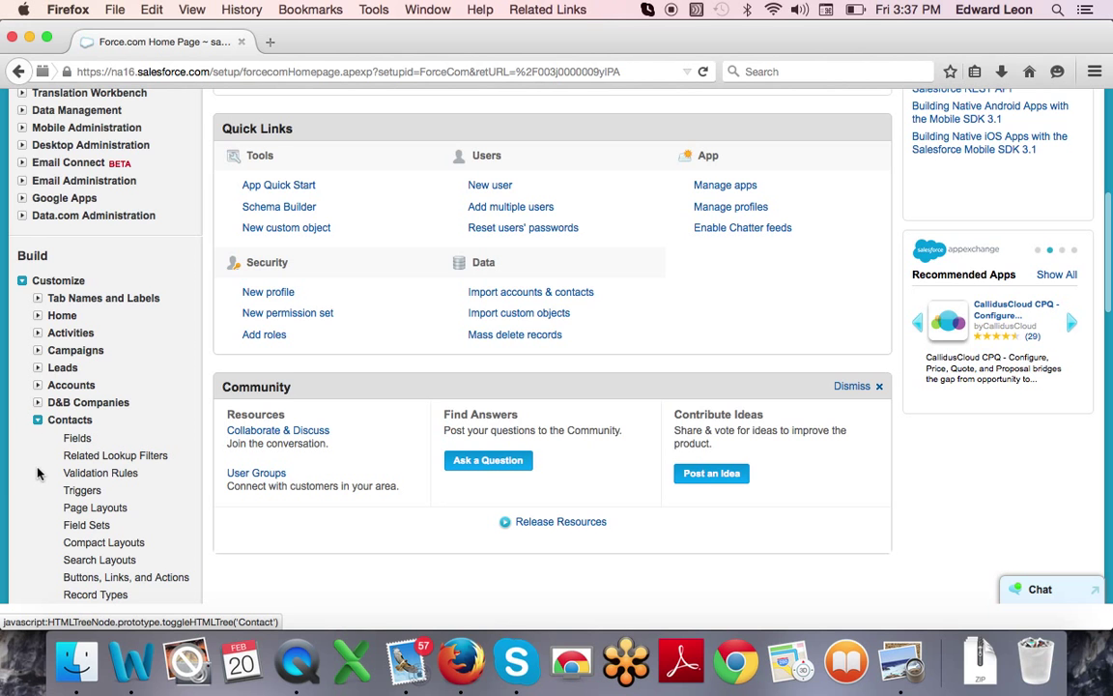
pyautogui.scroll(-1, 36, 473)
pyautogui.click(123, 435)
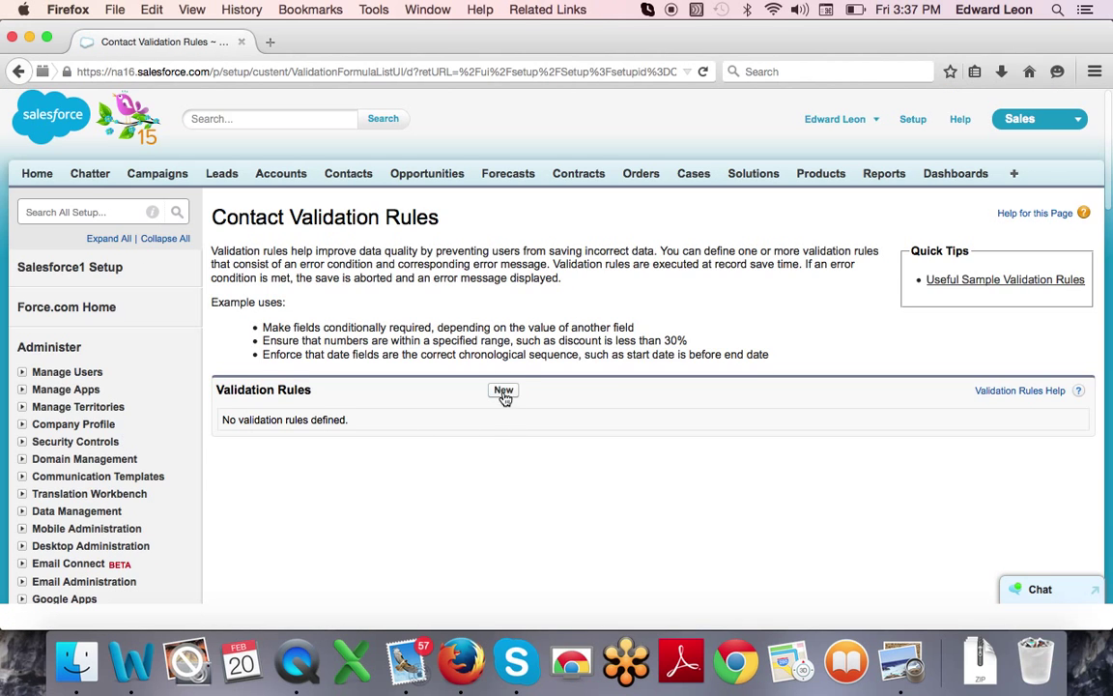
pyautogui.click(503, 391)
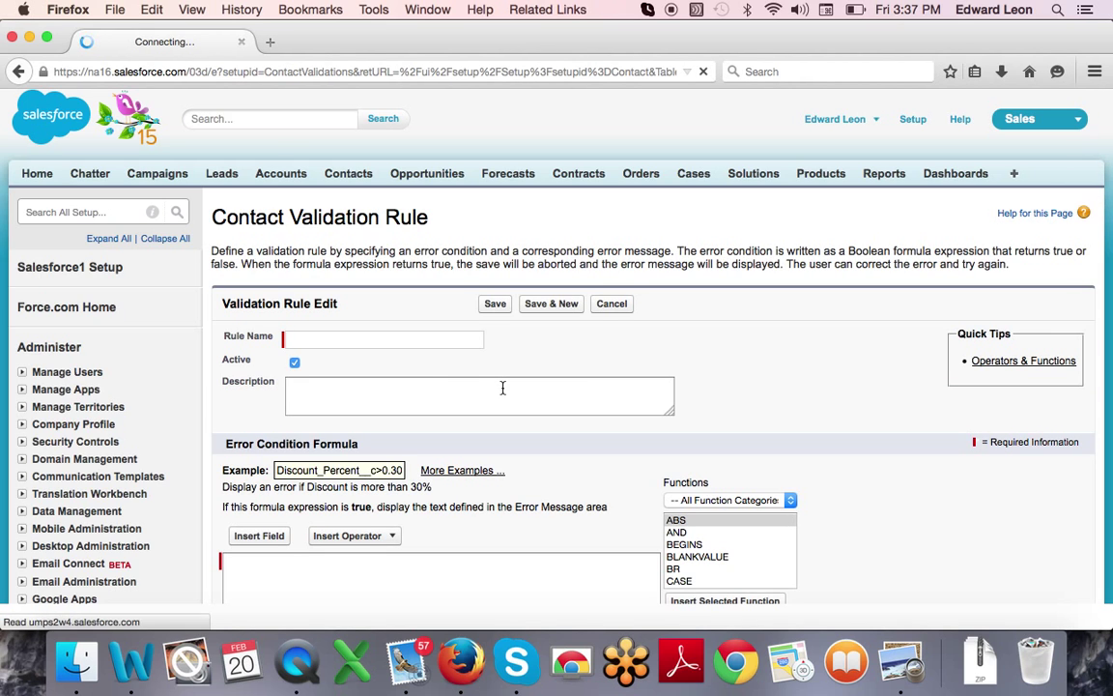
# Name the rule Favorite_beer_other and describe it as "Forces user to enter a value when other is selected"
pyautogui.click(434, 343)
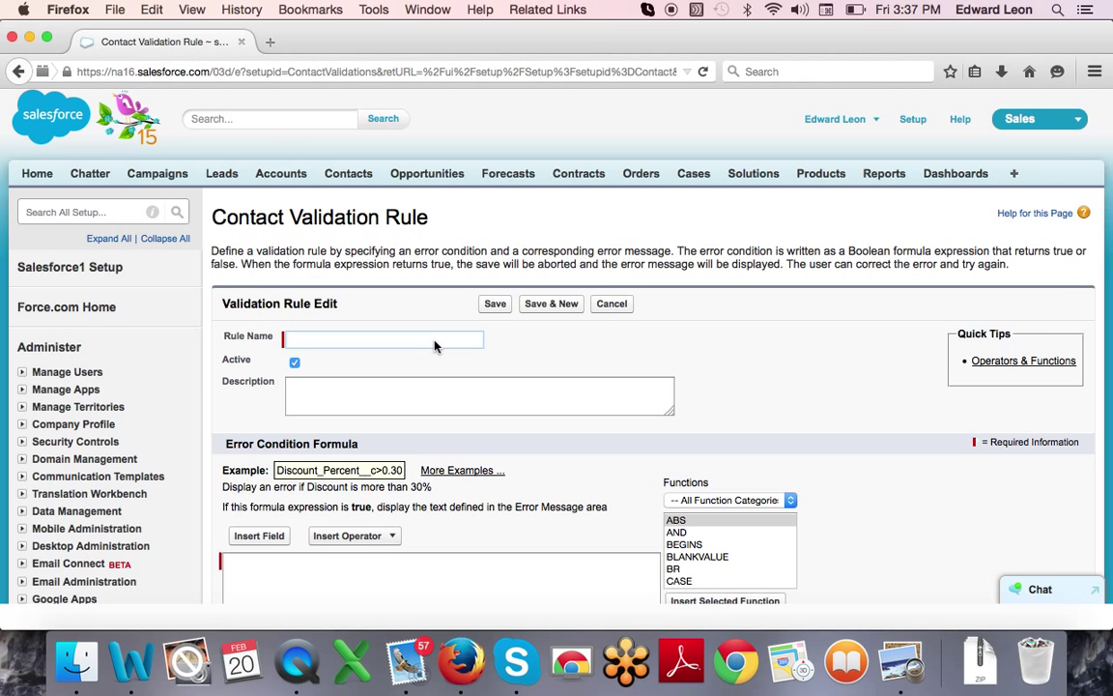
pyautogui.write('F')
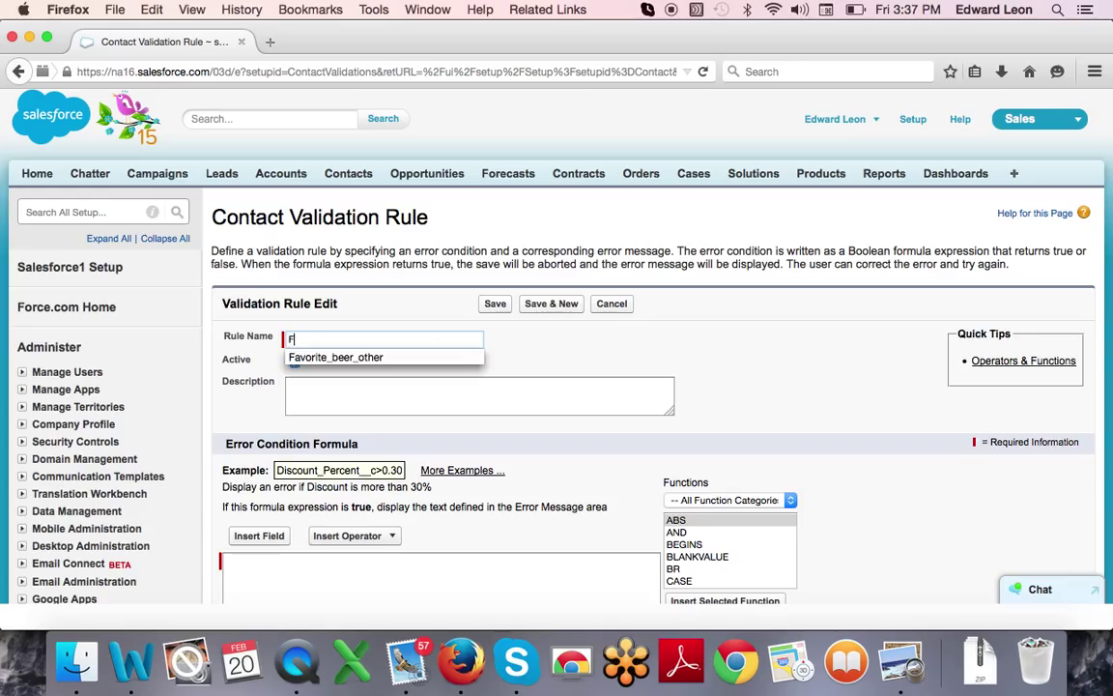
pyautogui.write('a')
pyautogui.press('Down')
pyautogui.press('Return')
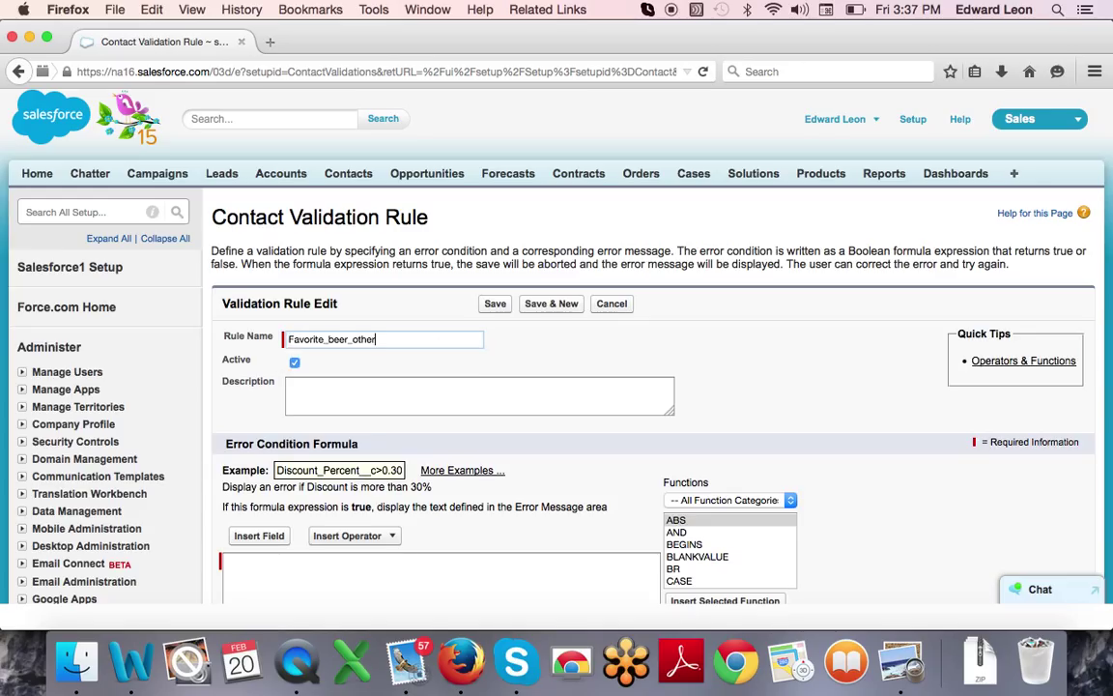
pyautogui.click(399, 391)
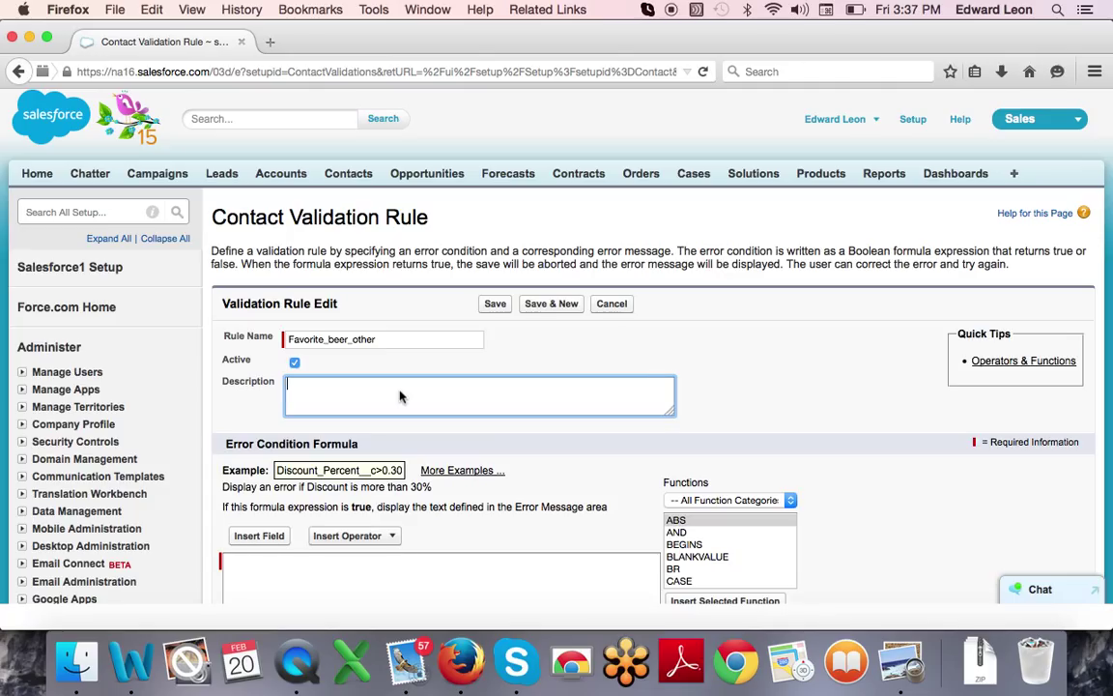
pyautogui.write('Forces user to enter a value when other ')
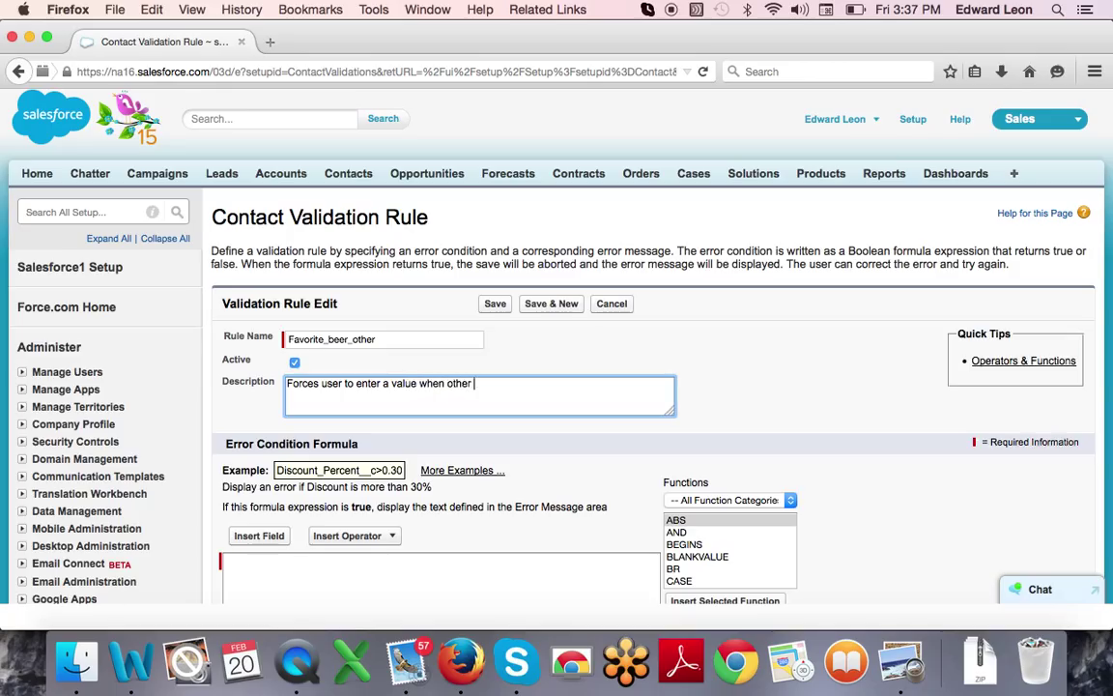
pyautogui.write('is selected')
# Enter the error condition formula AND( ISPICKVAL( Favorite_Beer__c, "Other"), (ISBLANK ( Favorite_beer_other__c )))
pyautogui.scroll(-5, 340, 445)
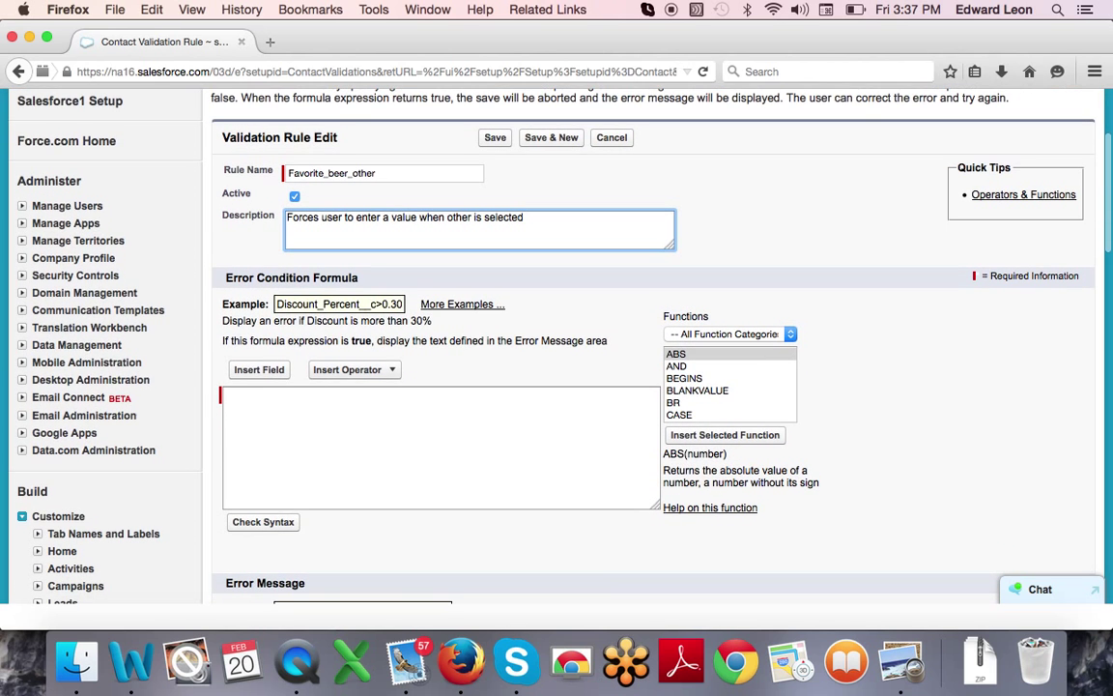
pyautogui.click(361, 403)
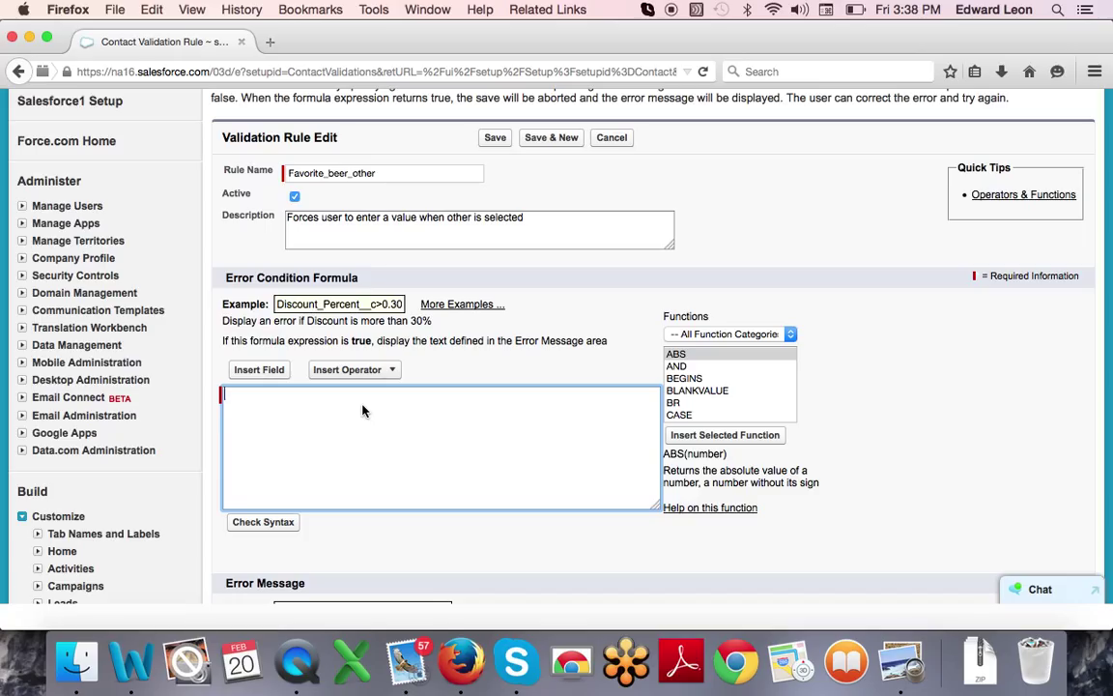
pyautogui.write('AND( ISPICKVAL( Favorite_Beer__c, "Other"), (ISBLANK ( Favorite_beer_other__c )))')
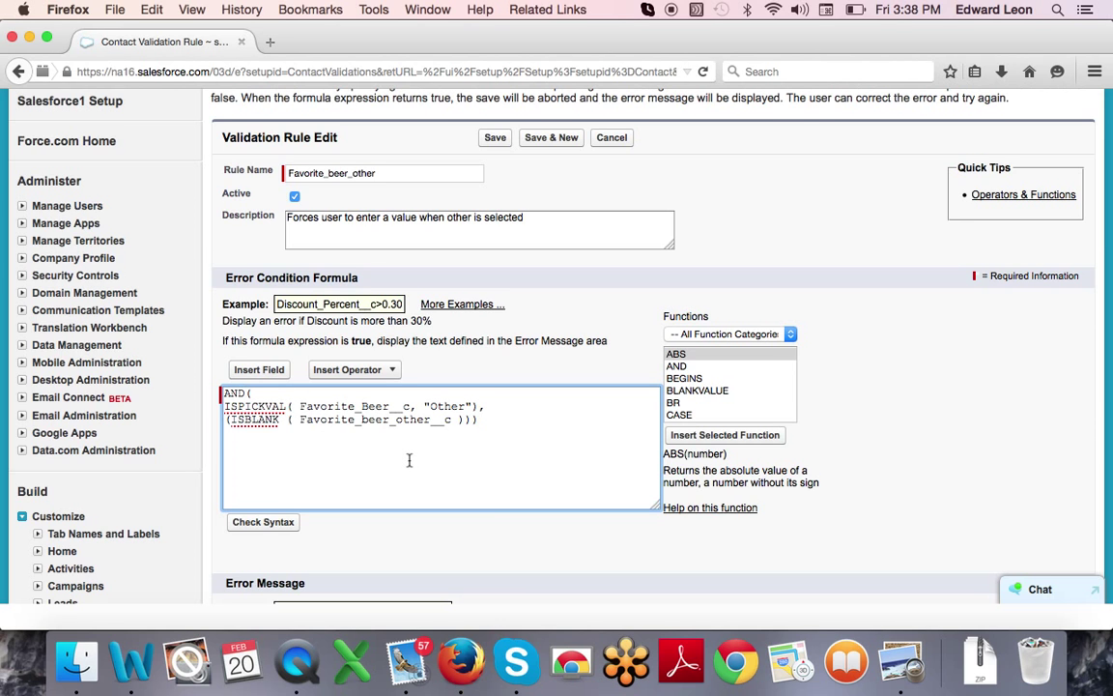
# Examine the formula's AND, ISPICKVAL and ISBLANK parts, including the "Other" value and the Favorite_beer_other__c field
pyautogui.scroll(-1, 409, 461)
pyautogui.scroll(-1, 409, 461)
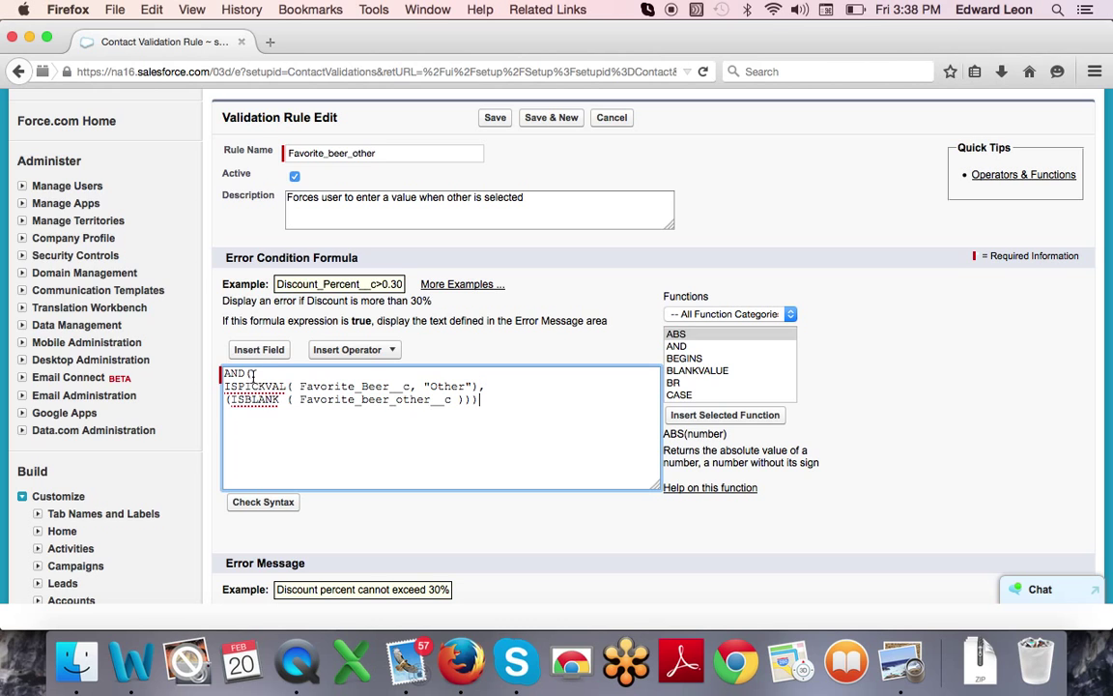
pyautogui.moveTo(255, 373); pyautogui.dragTo(212, 380)
pyautogui.moveTo(224, 387); pyautogui.dragTo(298, 387)
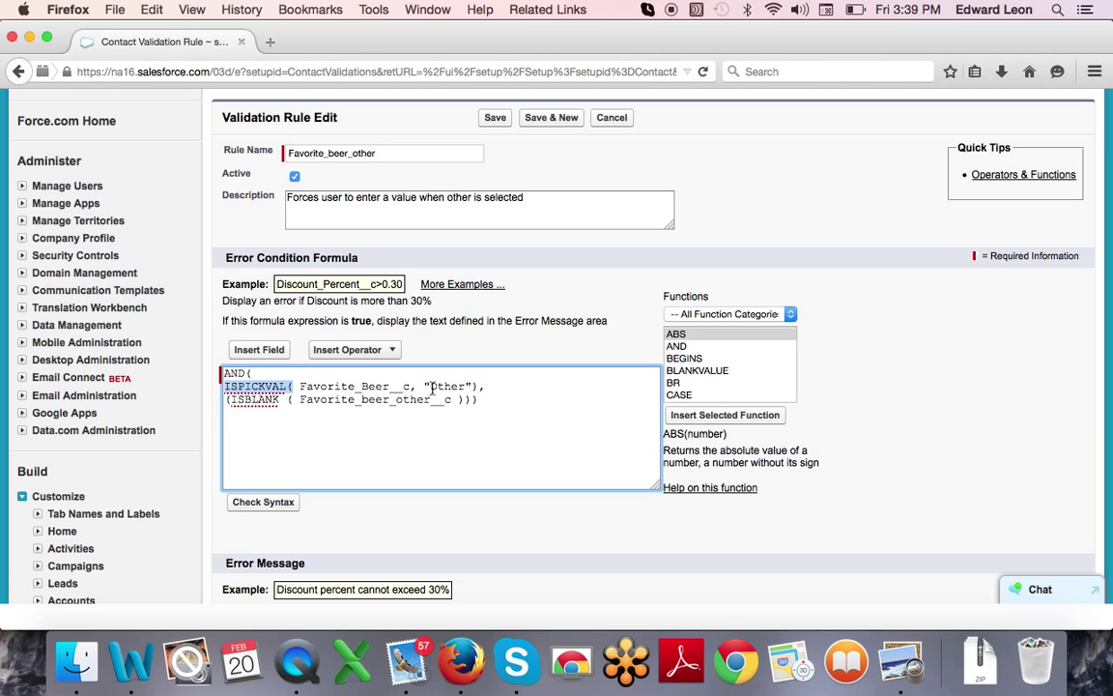
pyautogui.moveTo(431, 387); pyautogui.dragTo(465, 388)
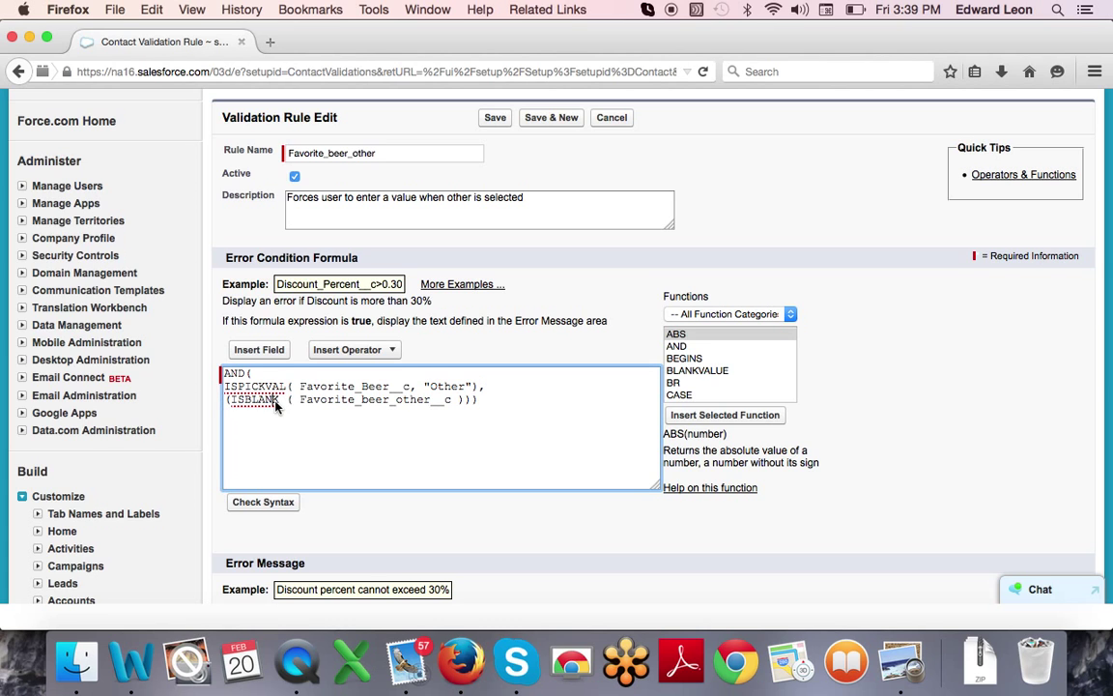
pyautogui.click(302, 399)
pyautogui.moveTo(302, 399); pyautogui.dragTo(431, 399)
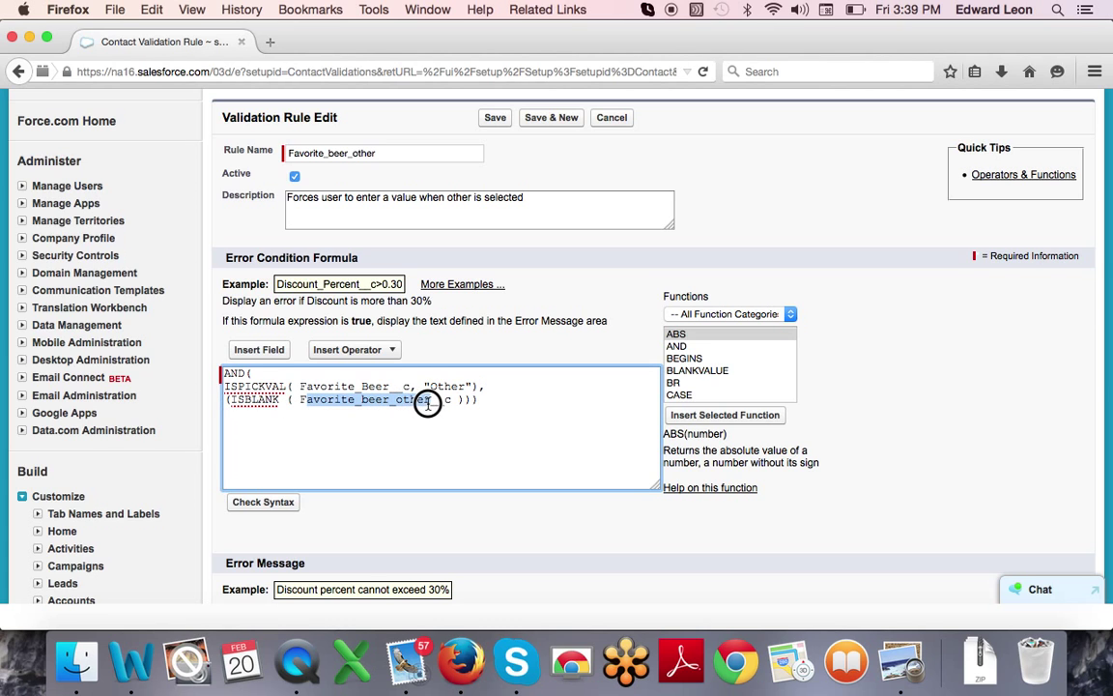
pyautogui.moveTo(280, 399); pyautogui.dragTo(217, 406)
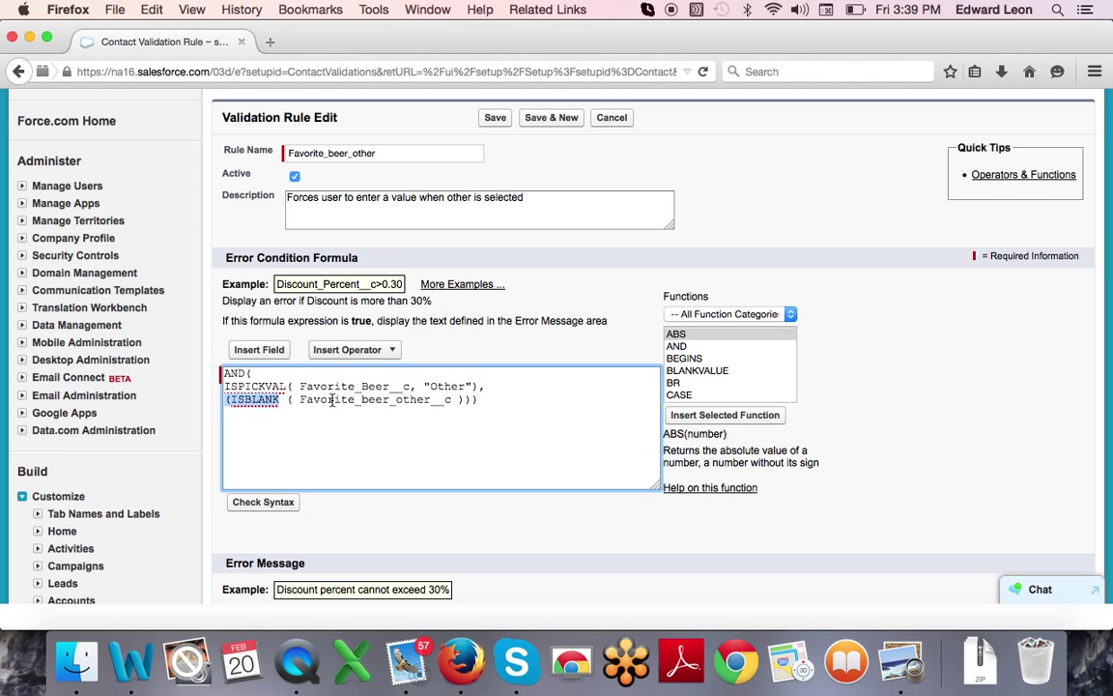
# Check the syntax of the error condition formula and review the result
pyautogui.scroll(-1, 331, 399)
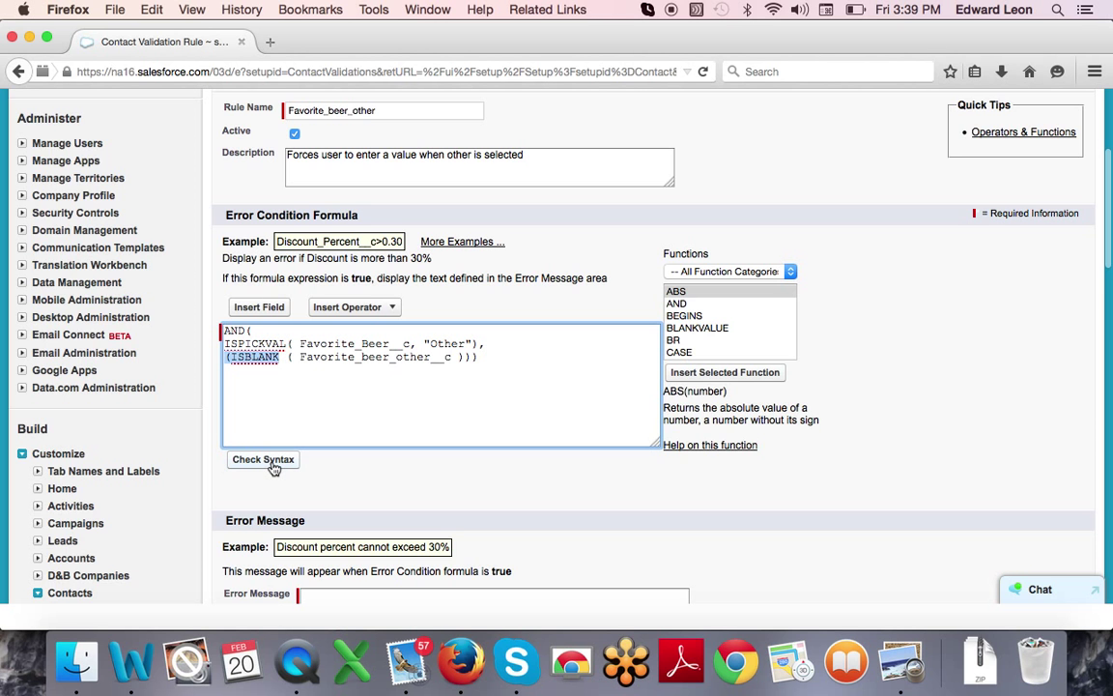
pyautogui.click(275, 468)
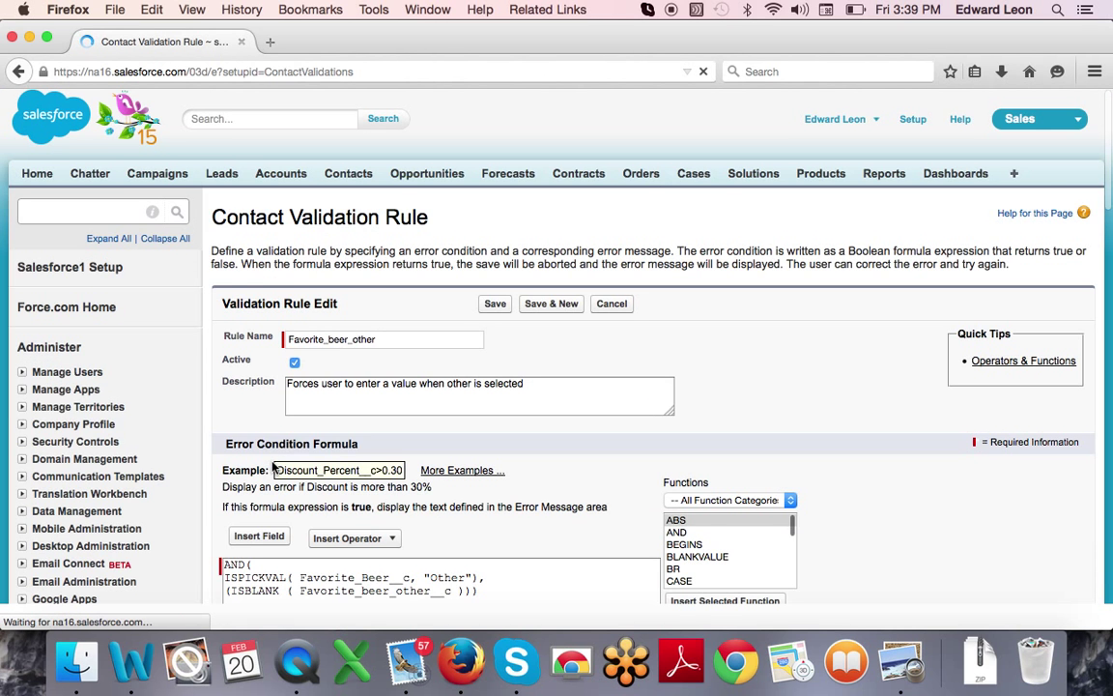
pyautogui.scroll(-5, 274, 466)
pyautogui.scroll(-4, 272, 461)
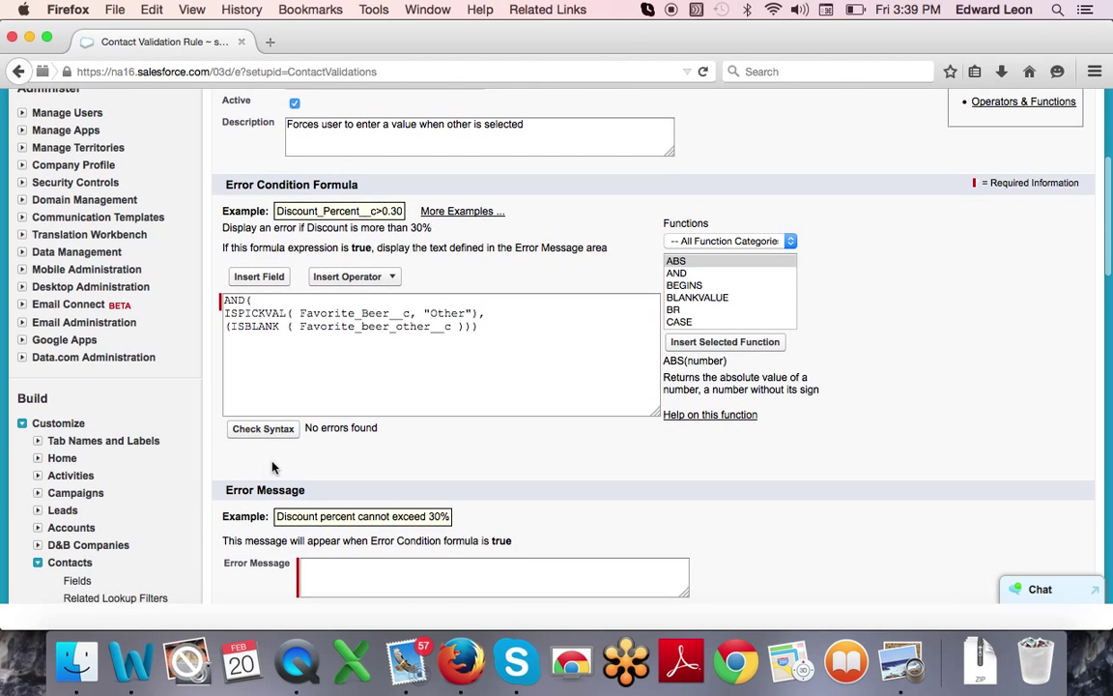
# Set the rule's error message to "Please enter the contact's favorite beer before saving the record."
pyautogui.click(367, 463)
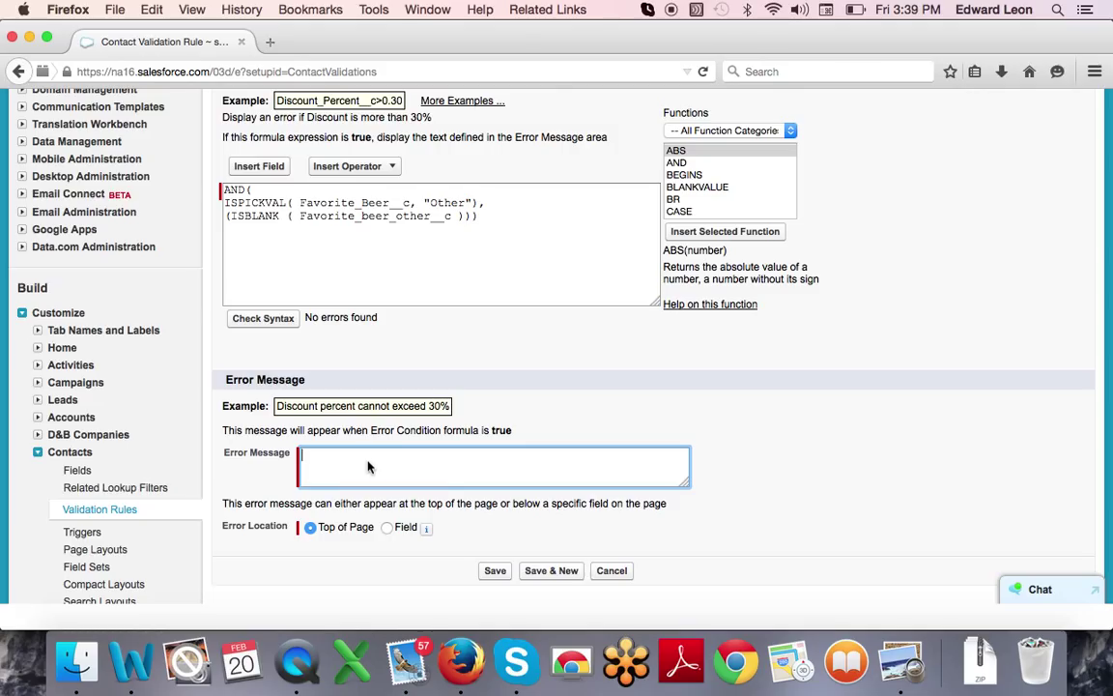
pyautogui.write('PLease ent')
pyautogui.write('er the ')
pyautogui.write('user')
pyautogui.press('BackSpace')
pyautogui.press('BackSpace')
pyautogui.press('BackSpace')
pyautogui.press('BackSpace')
pyautogui.write("contact's favorite beer")
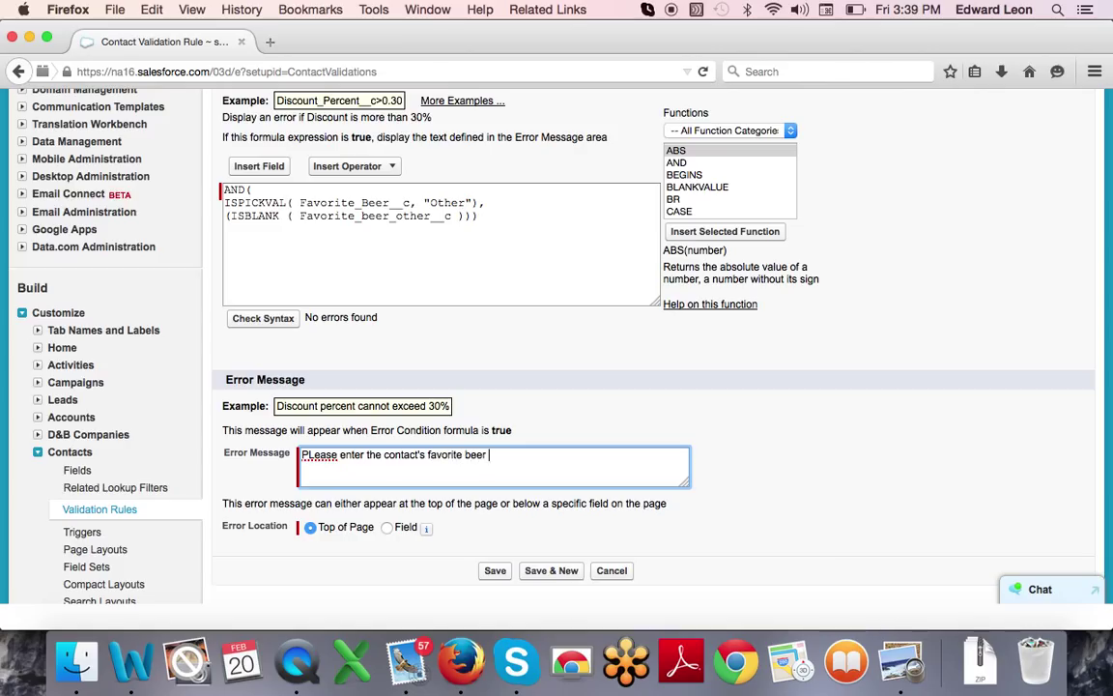
pyautogui.write(' before saving the record.')
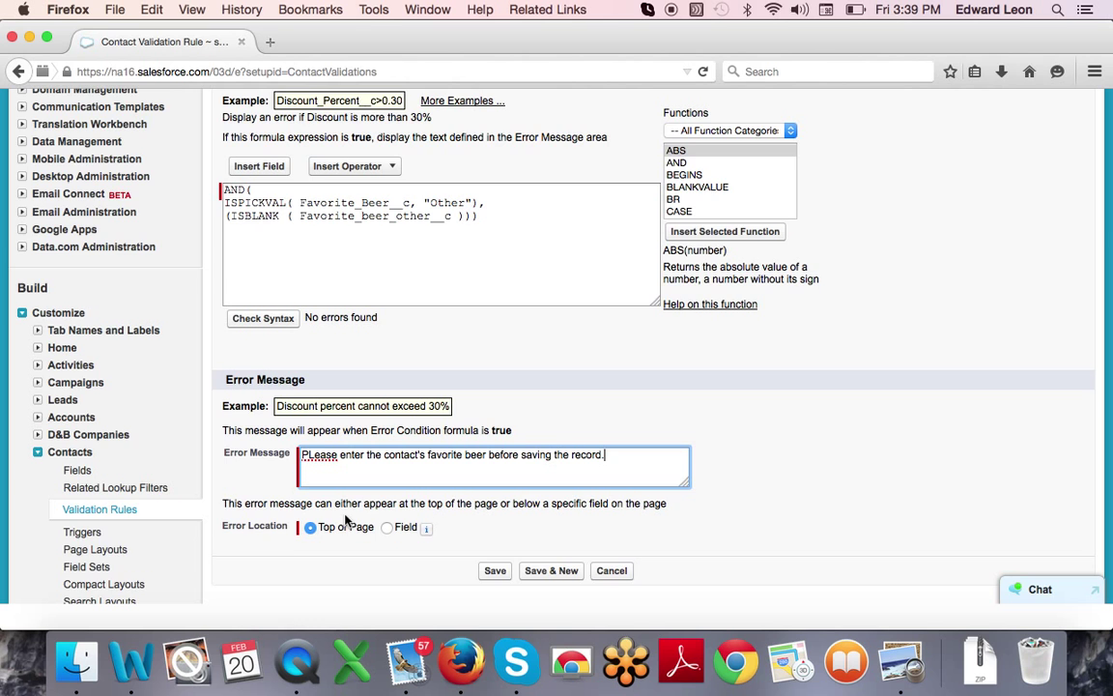
pyautogui.scroll(-1, 314, 470)
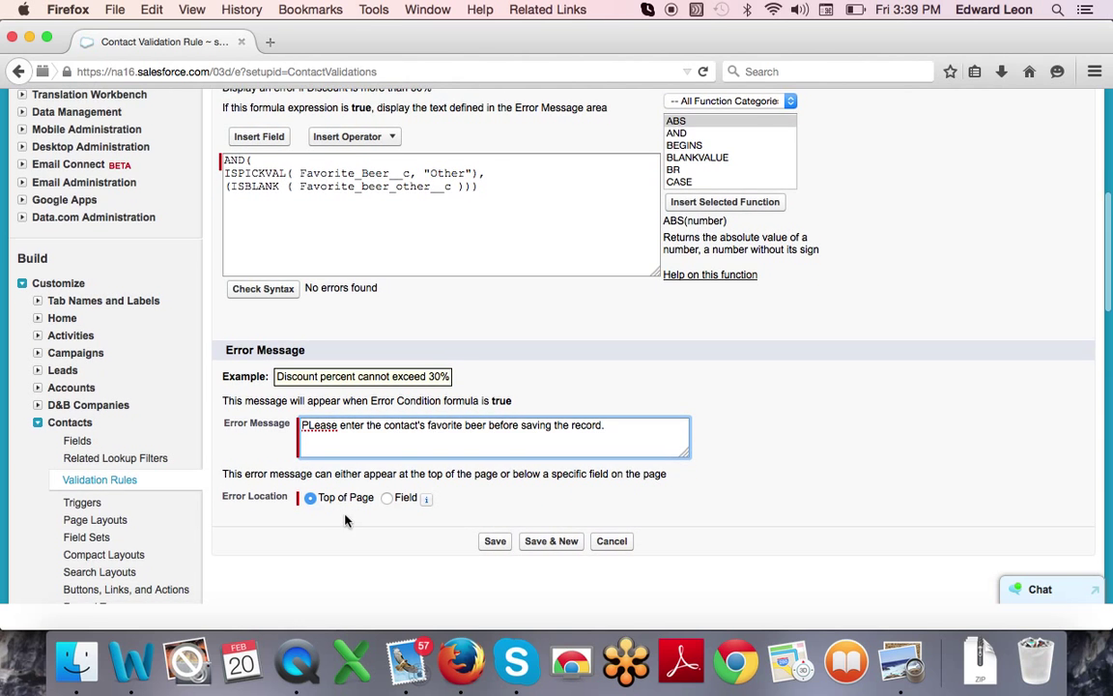
pyautogui.scroll(-1, 379, 515)
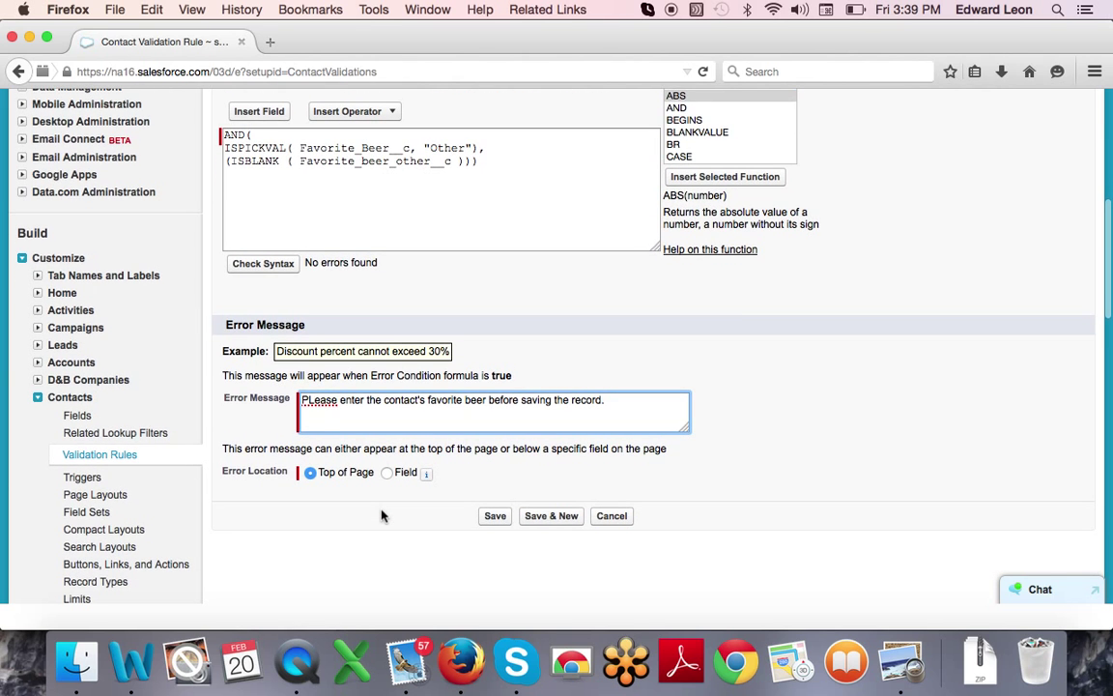
pyautogui.click(313, 399)
pyautogui.press('BackSpace')
pyautogui.write('l')
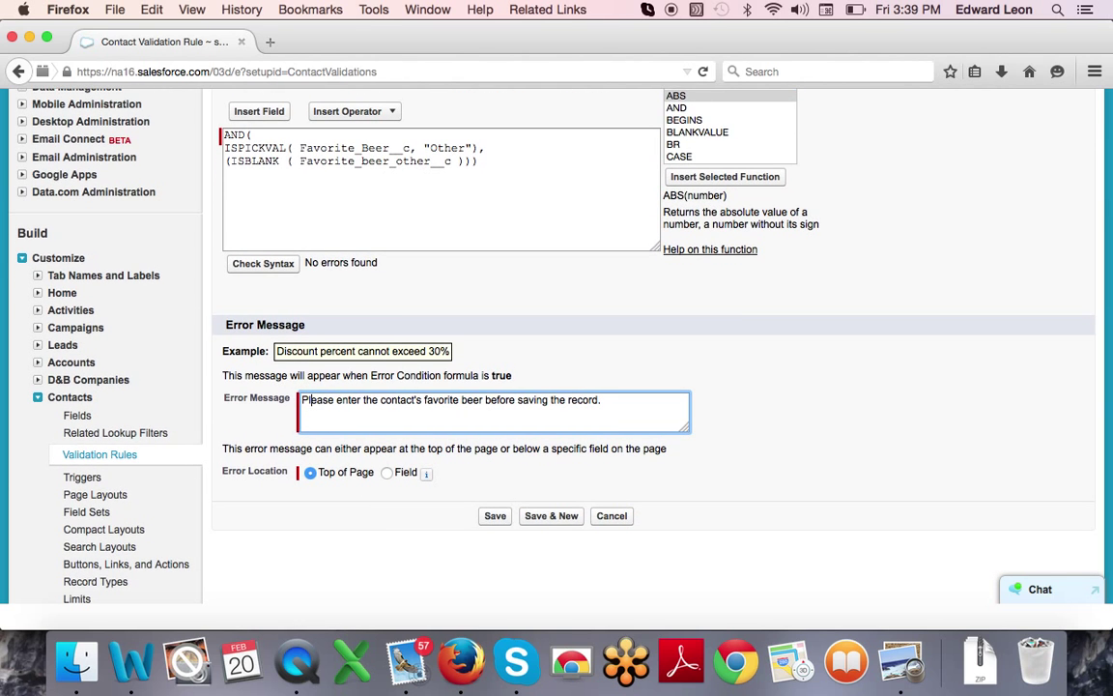
# Place the error message at the Favorite Beer field and save the validation rule
pyautogui.click(387, 473)
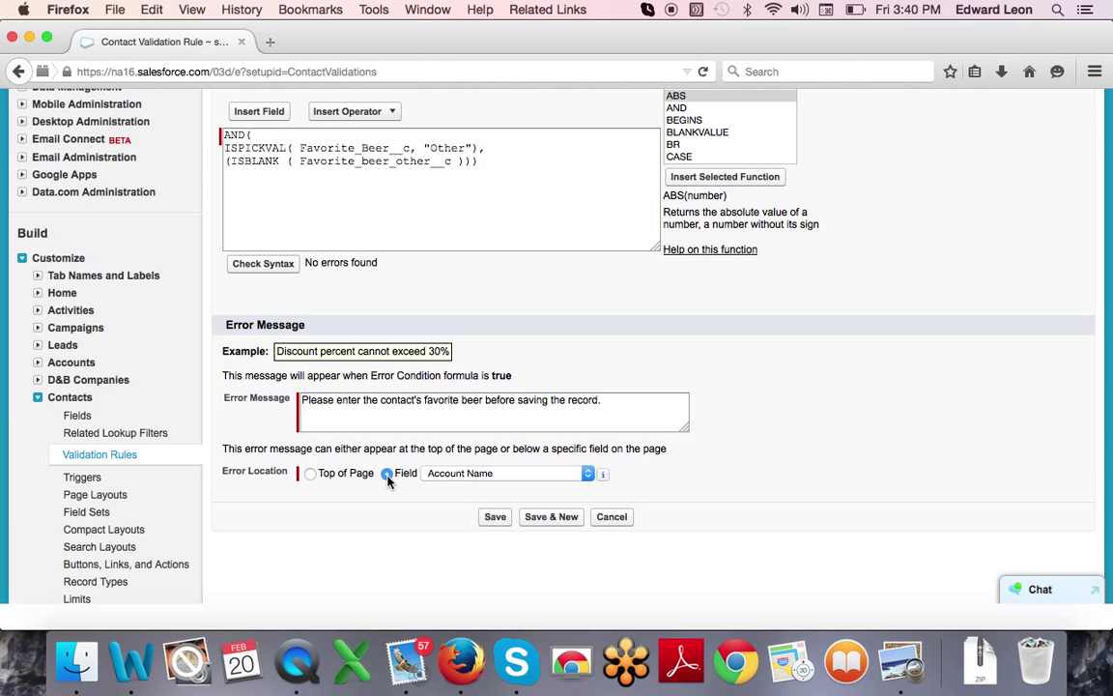
pyautogui.click(483, 473)
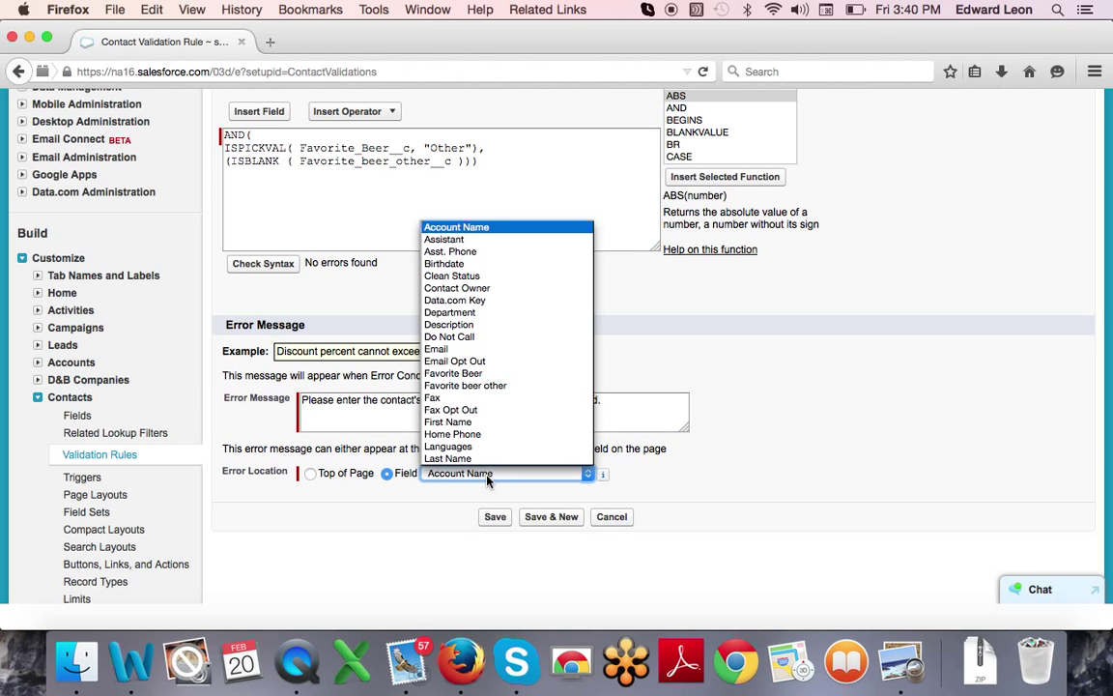
pyautogui.click(482, 374)
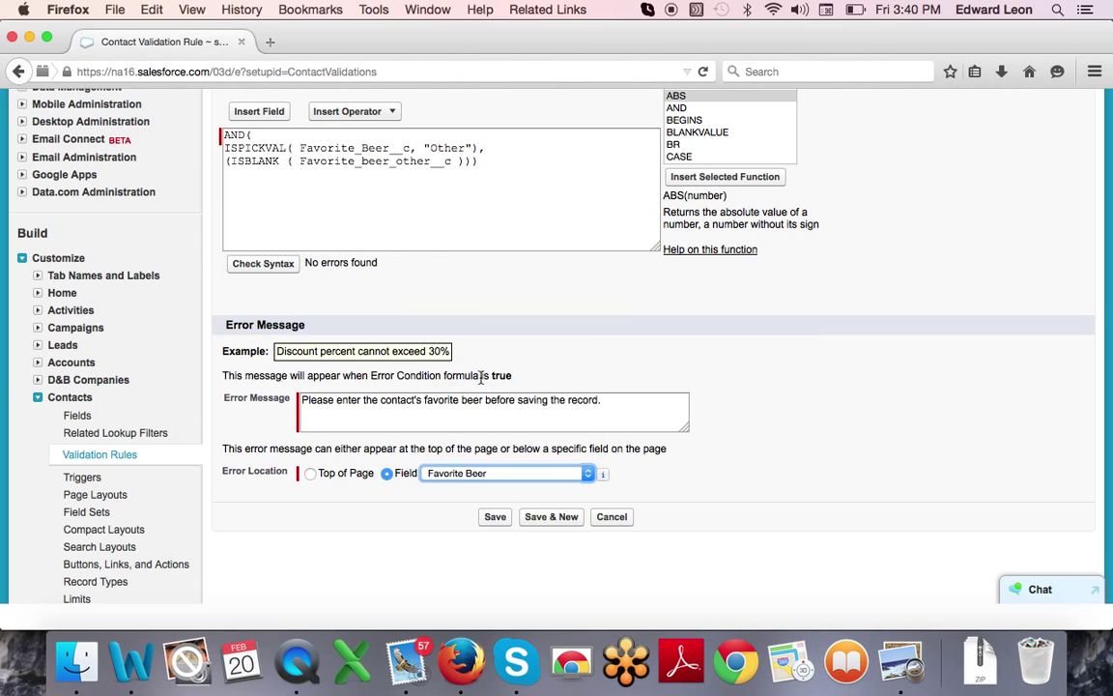
pyautogui.click(407, 517)
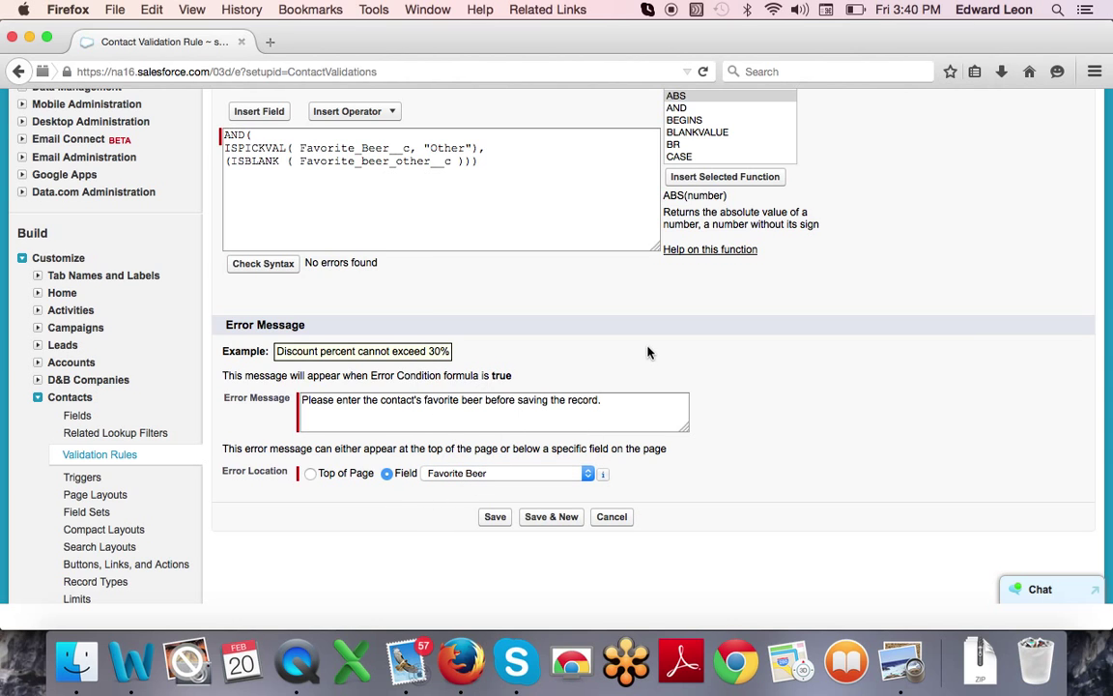
pyautogui.scroll(1, 651, 351)
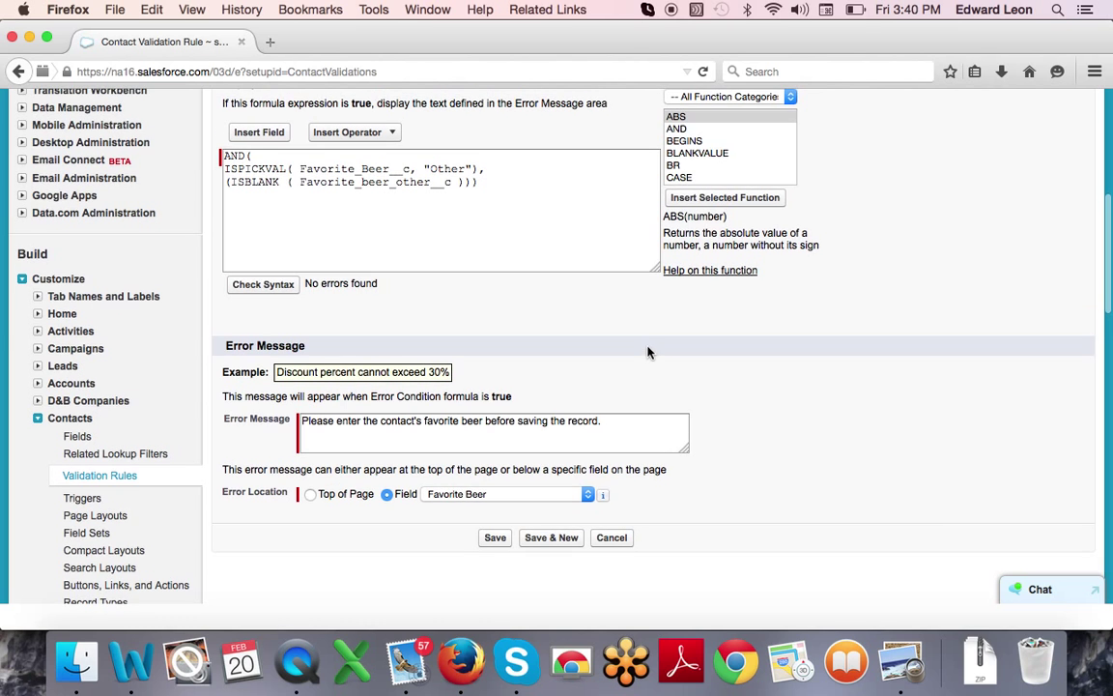
pyautogui.click(502, 539)
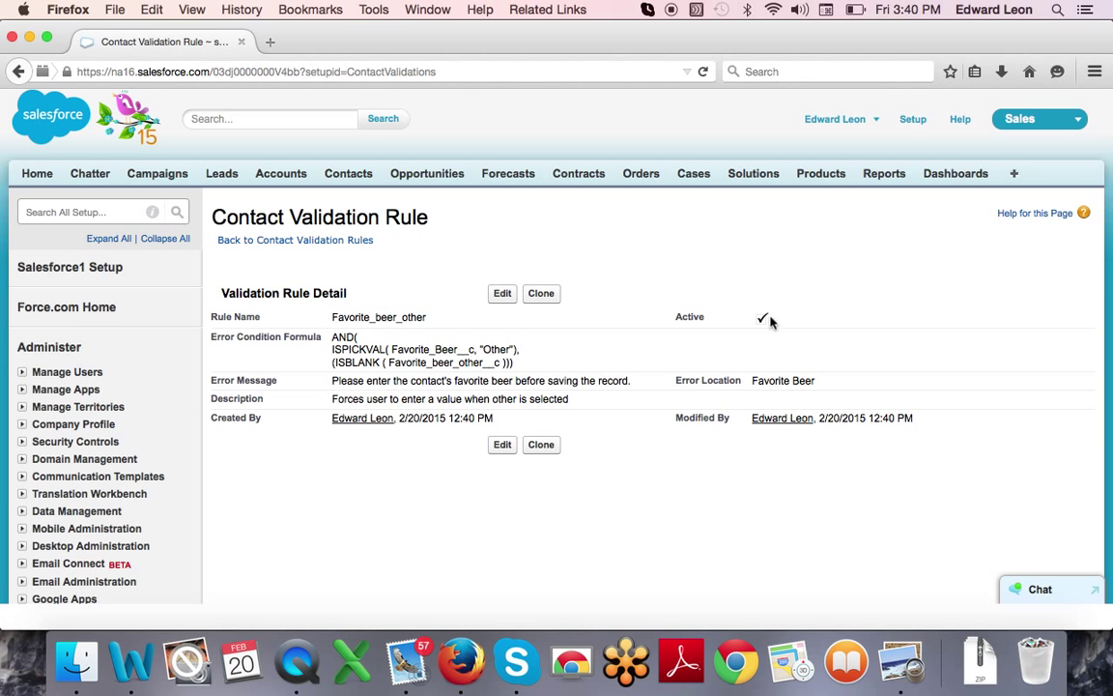
# Open the existing contact's record from the recent contacts to check its Favorite Beer fields
pyautogui.moveTo(762, 324)
pyautogui.click(348, 178)
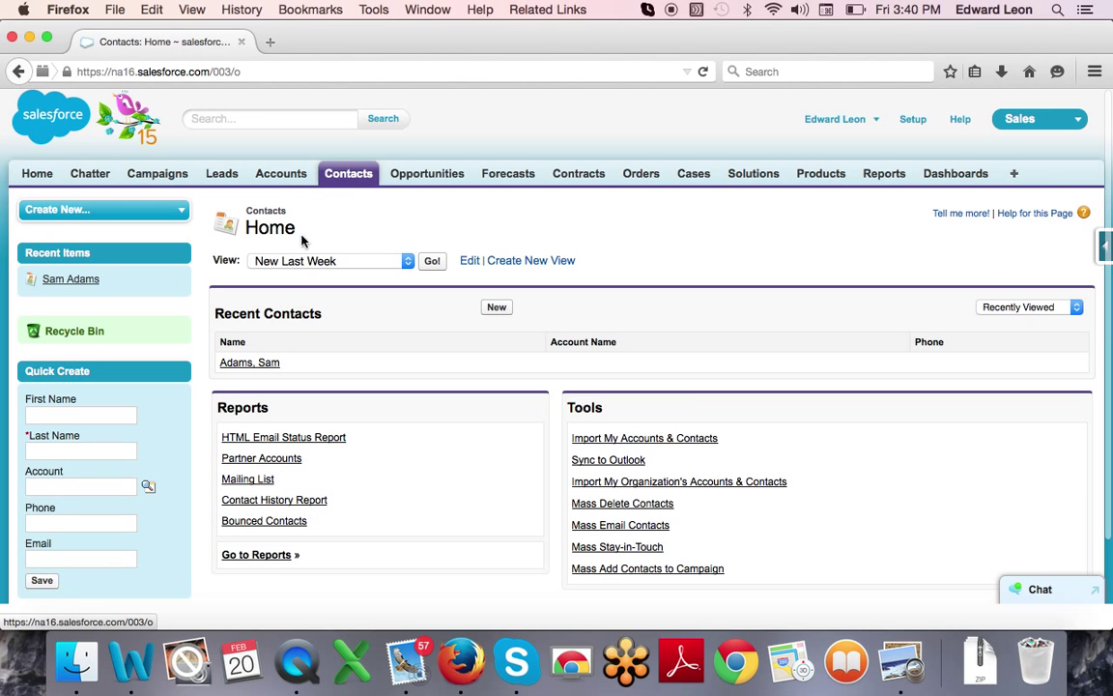
pyautogui.click(267, 363)
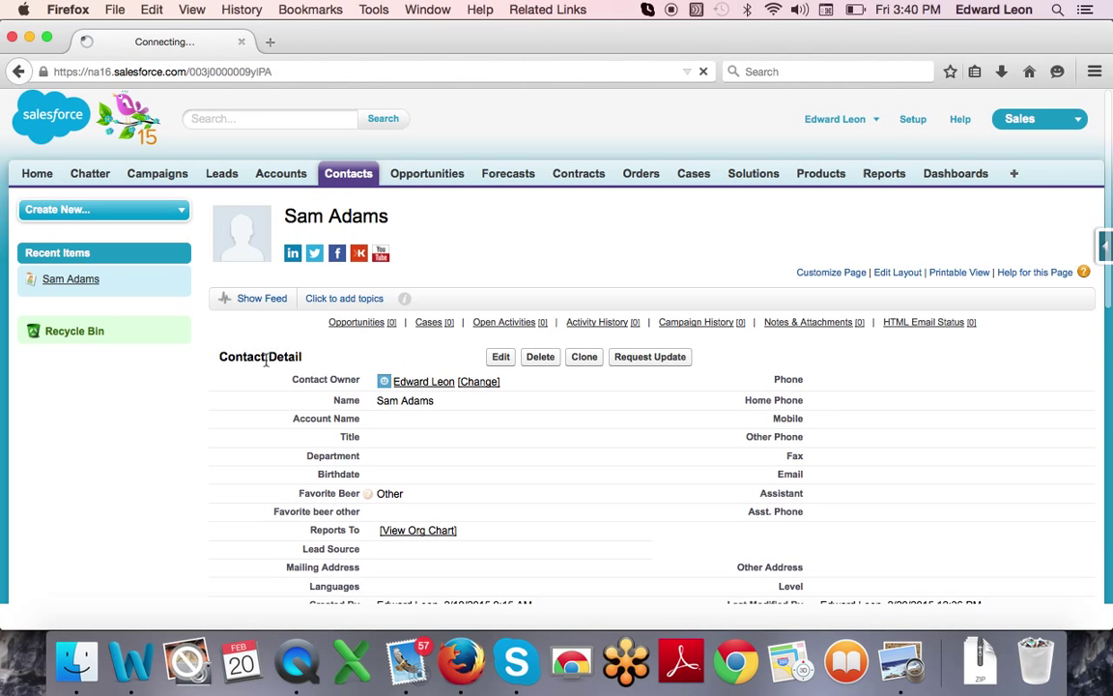
pyautogui.scroll(-1, 464, 437)
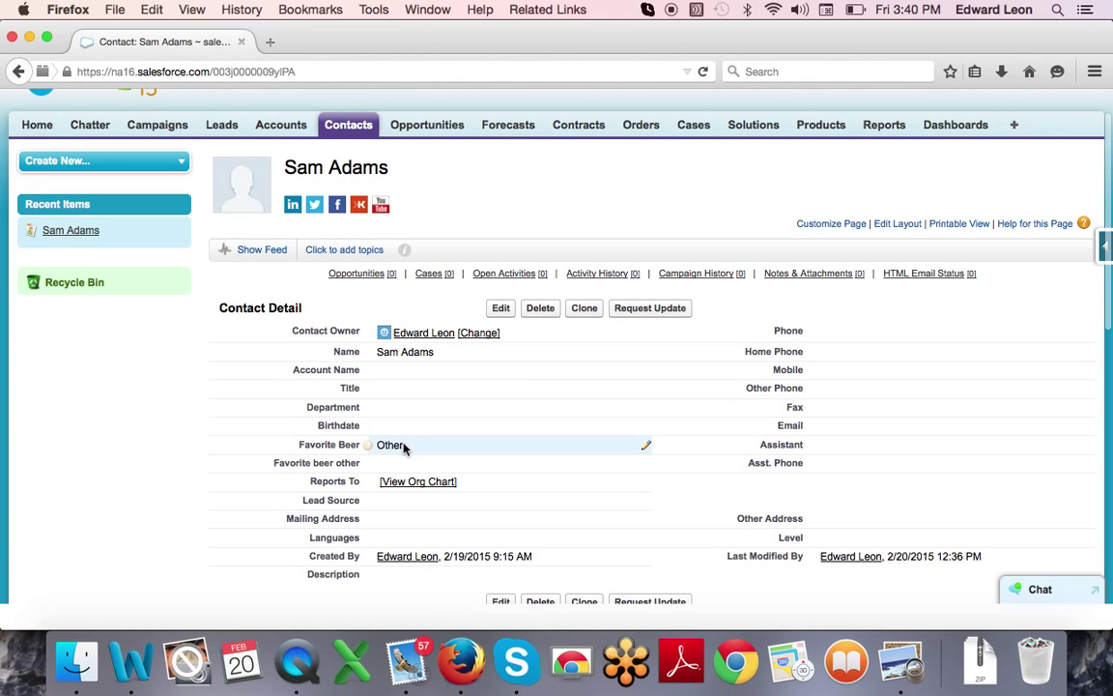
# Edit the contact and try to save it with Favorite Beer set to Other and Favorite beer other left blank
pyautogui.click(502, 310)
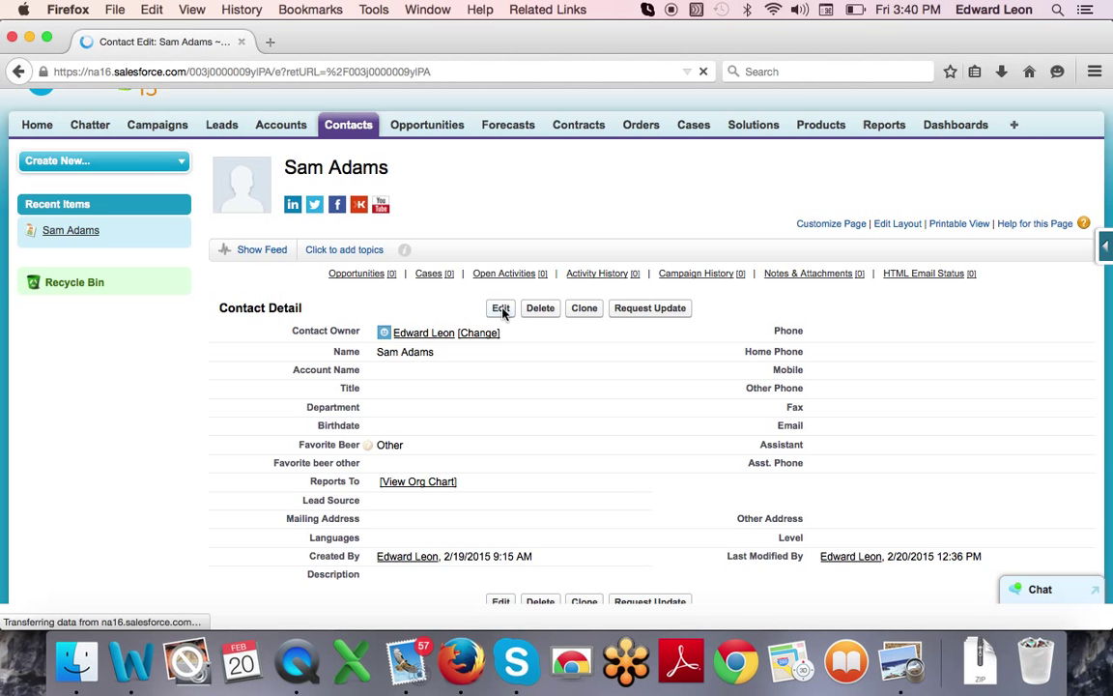
pyautogui.scroll(-1, 318, 371)
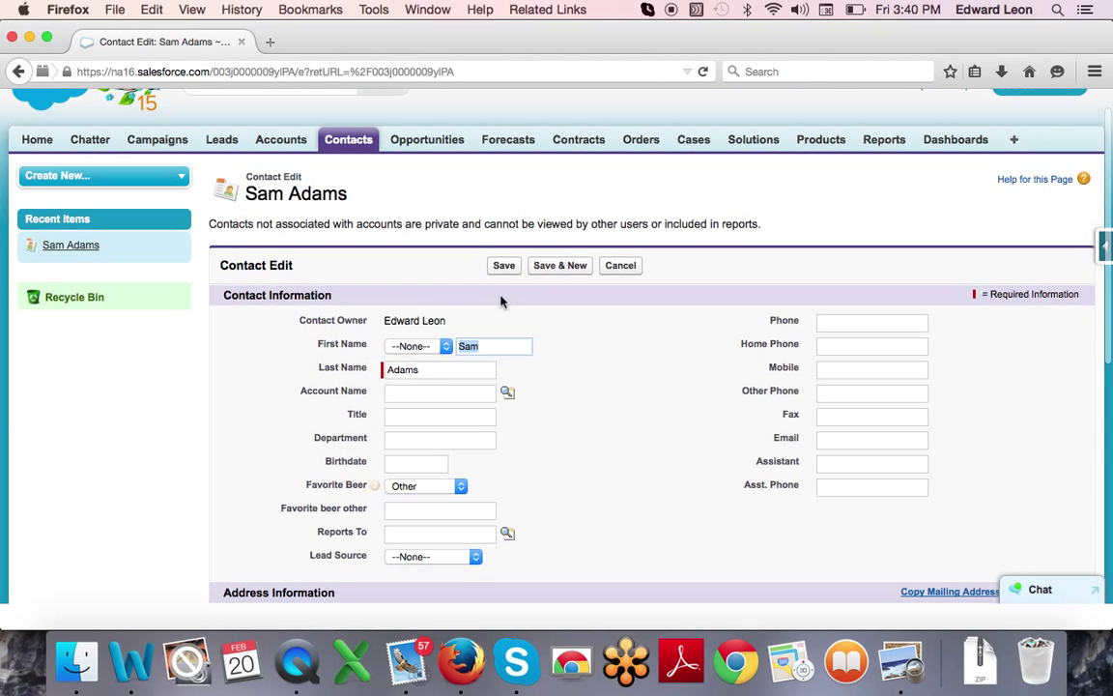
pyautogui.click(510, 271)
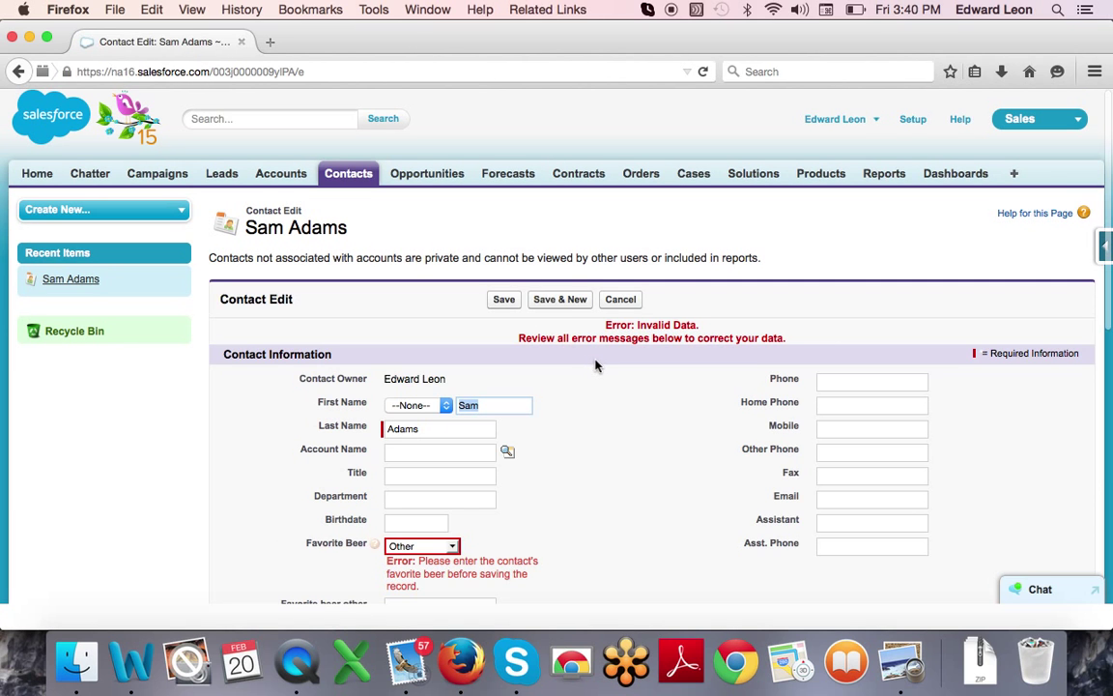
# Enter Modelo as the contact's Favorite beer other value and save the record
pyautogui.scroll(-5, 621, 333)
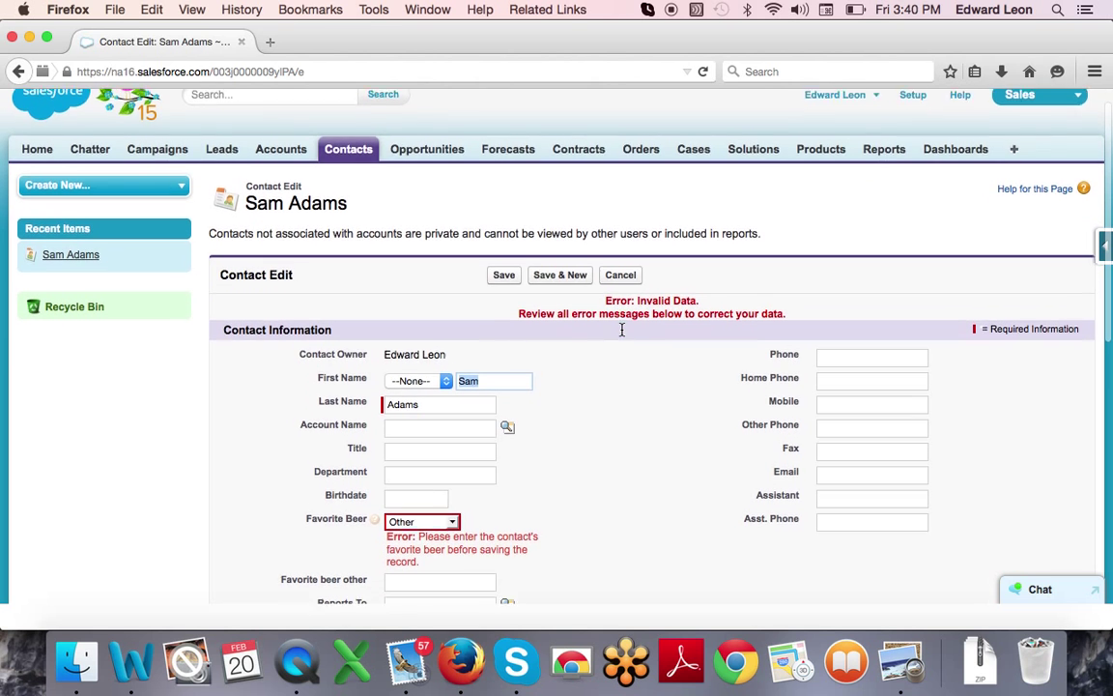
pyautogui.scroll(-1, 621, 335)
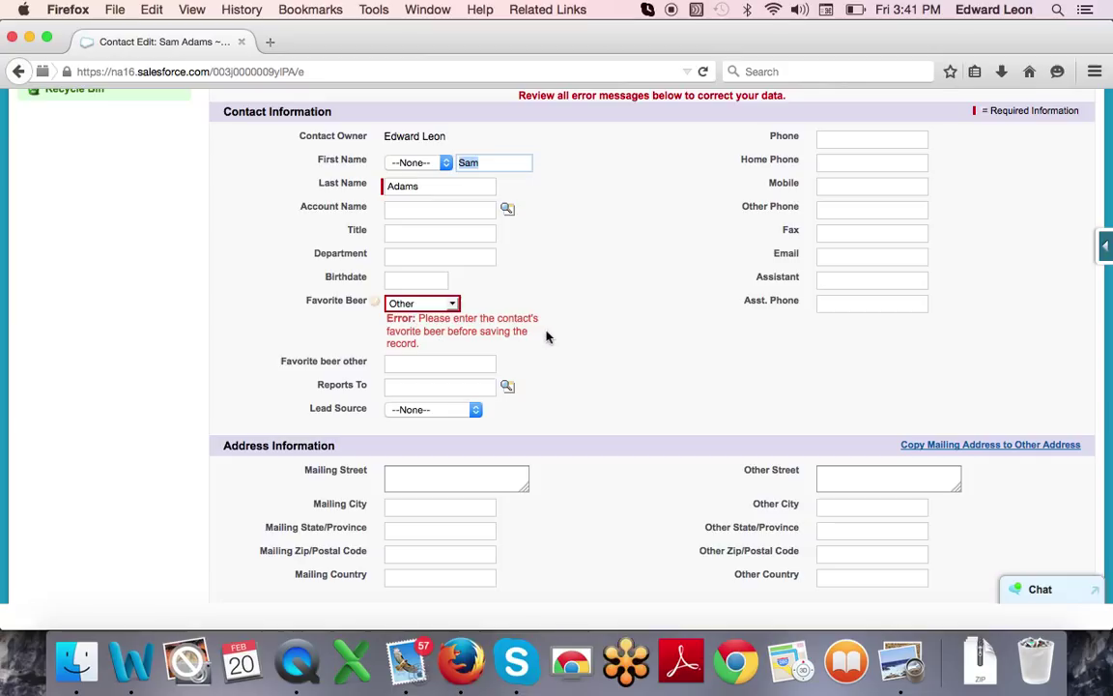
pyautogui.click(441, 364)
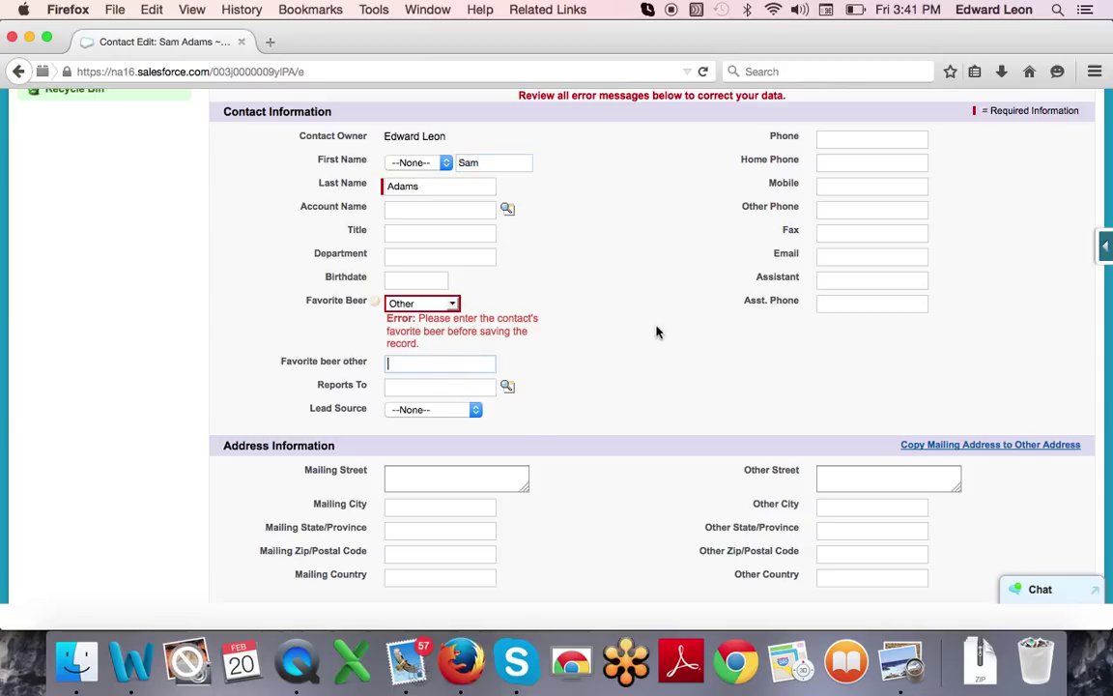
pyautogui.write('Modelo')
pyautogui.scroll(-1, 800, 261)
pyautogui.scroll(5, 801, 259)
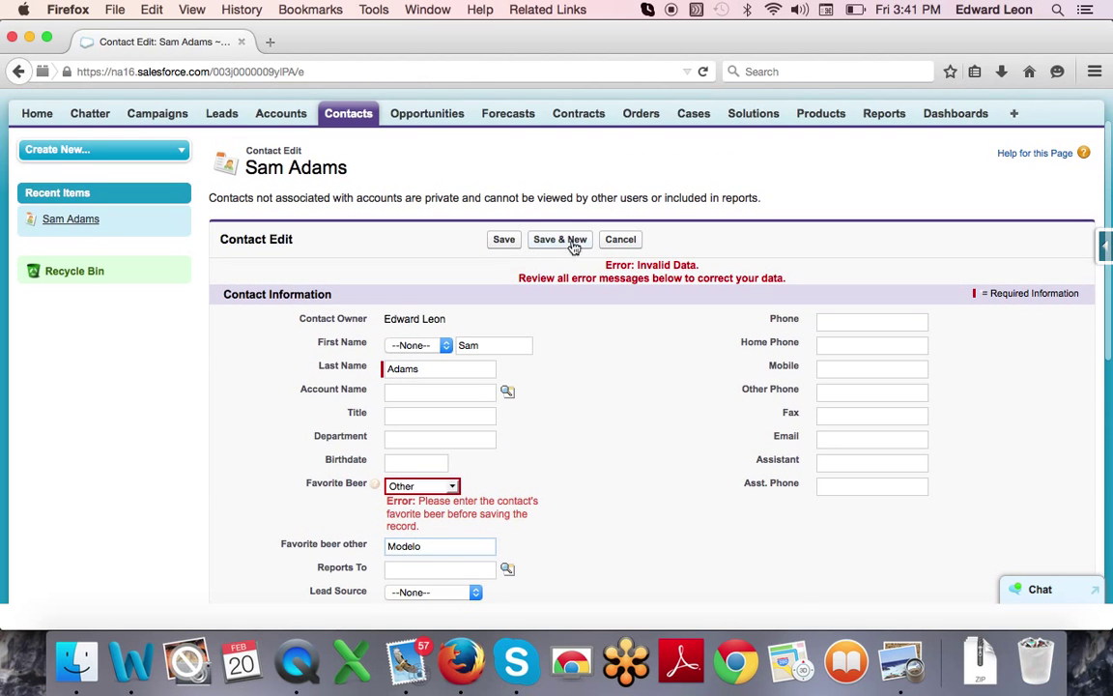
pyautogui.click(504, 242)
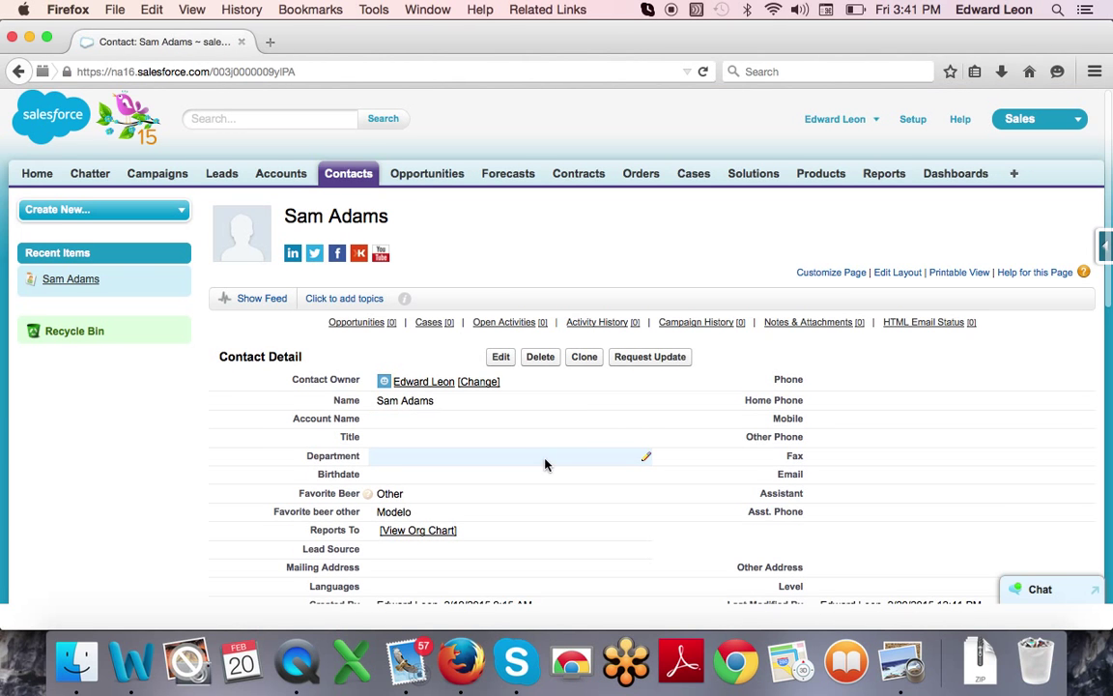
pyautogui.scroll(-1, 544, 463)
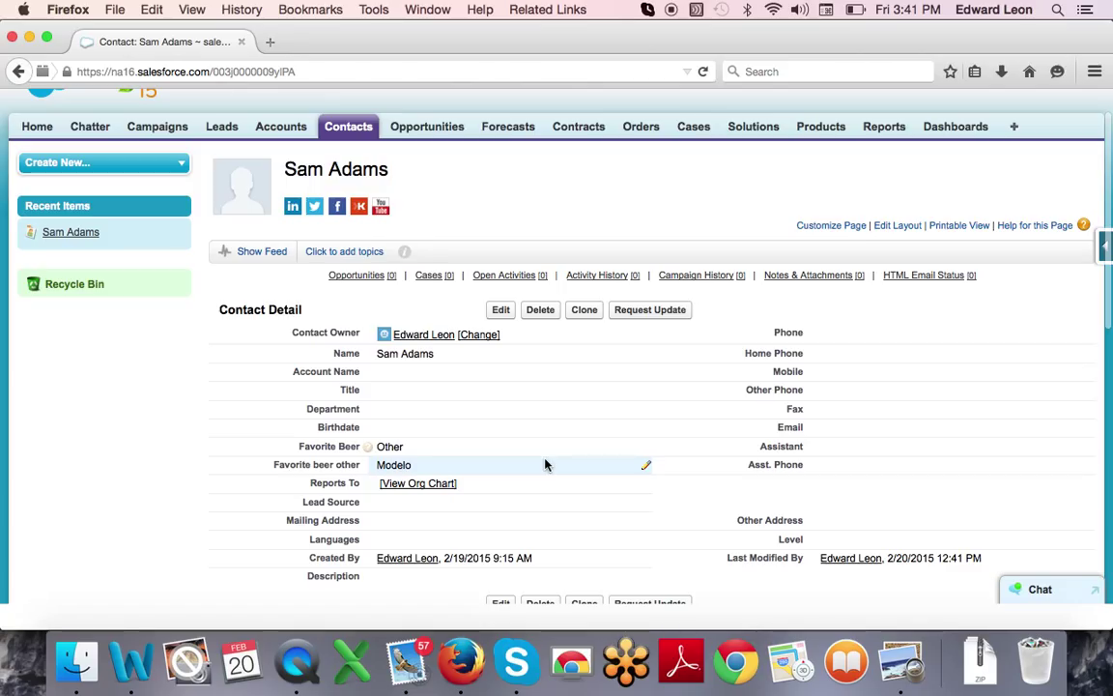